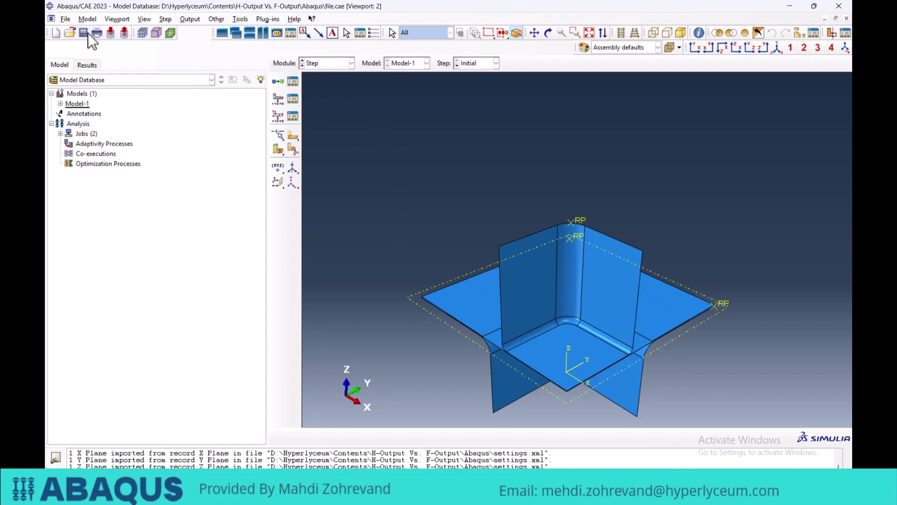
# Locate the Job-1, Job-2 and Job-2-MassScaling output database files in the Abaqus working folder
pyautogui.click(71, 32)
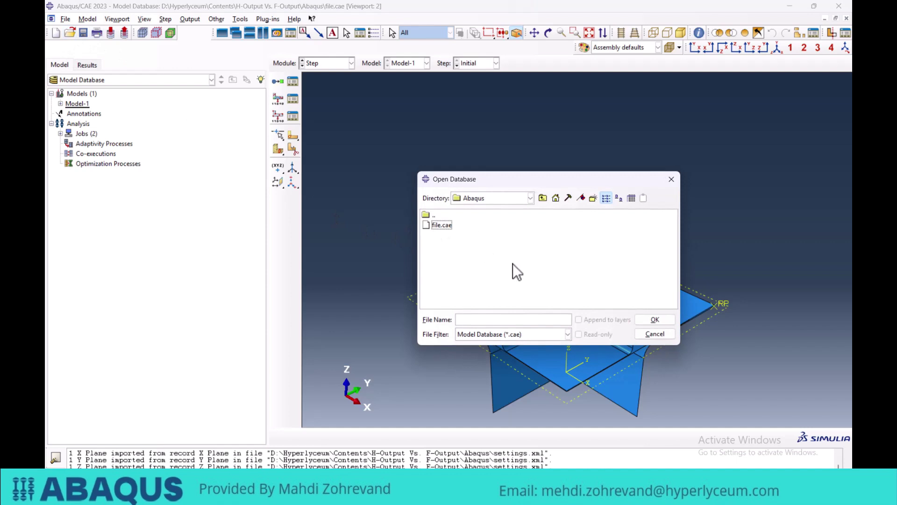
pyautogui.click(672, 179)
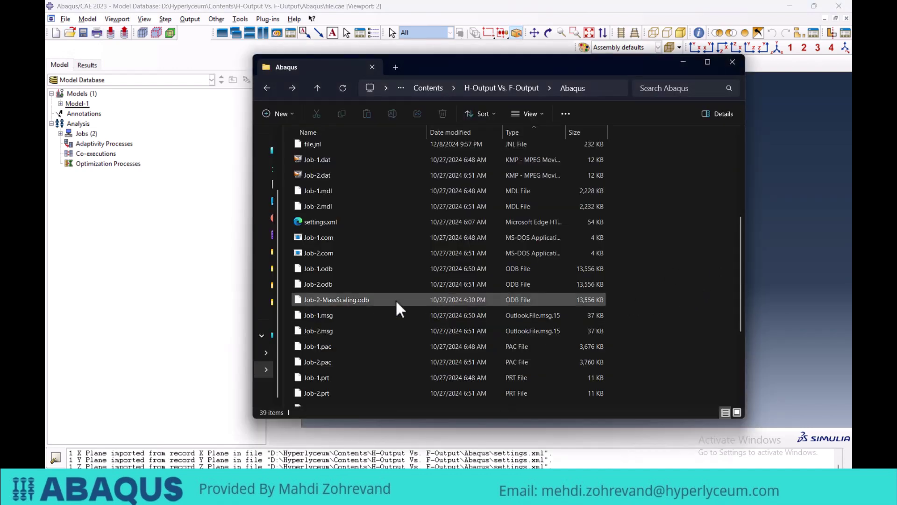
pyautogui.click(535, 269)
pyautogui.moveTo(642, 270); pyautogui.dragTo(528, 303)
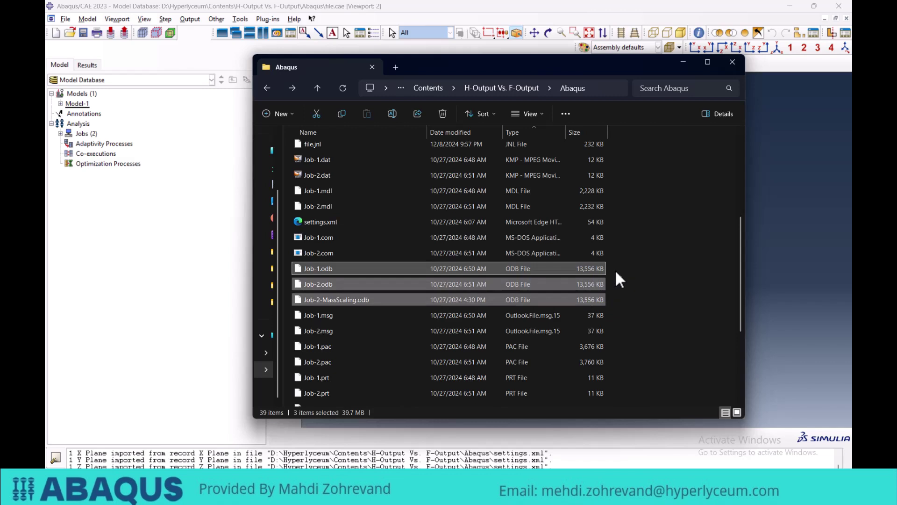
pyautogui.click(785, 176)
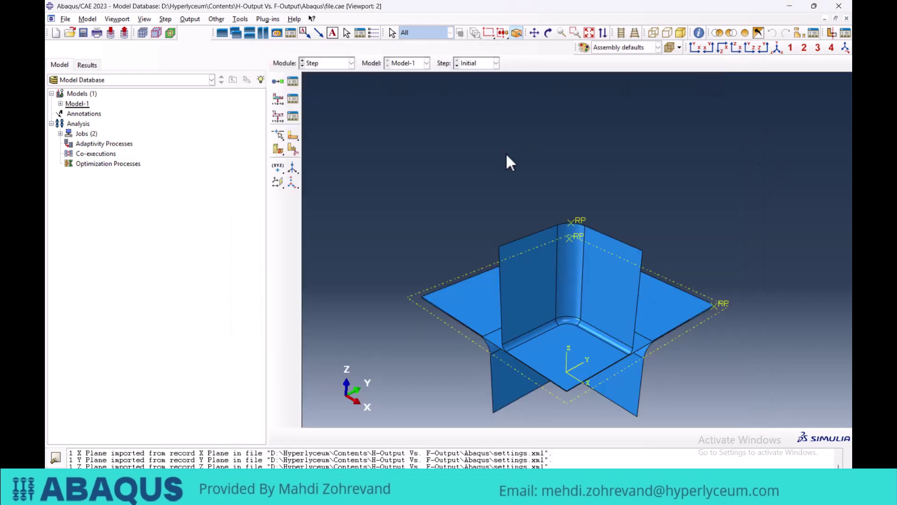
# Go to the Visualization module and review the field output variables available for the Job-2-MassScaling results
pyautogui.click(350, 63)
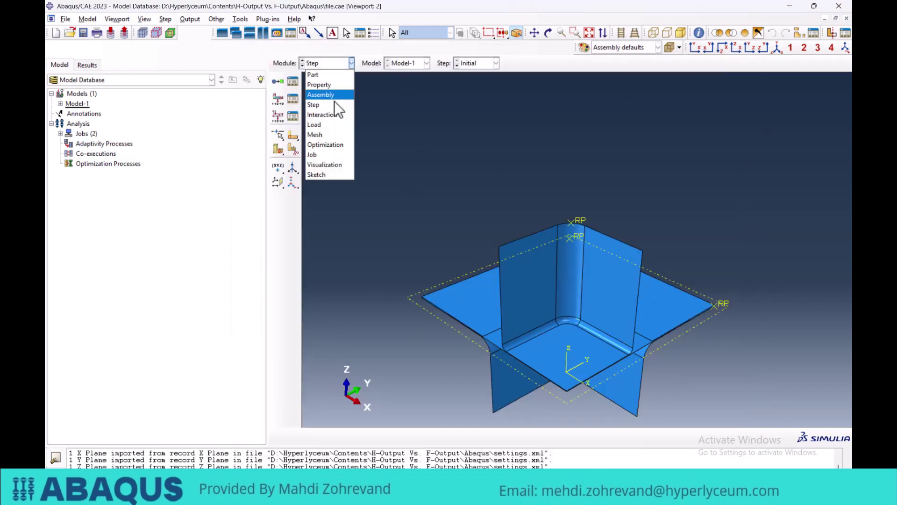
pyautogui.click(333, 164)
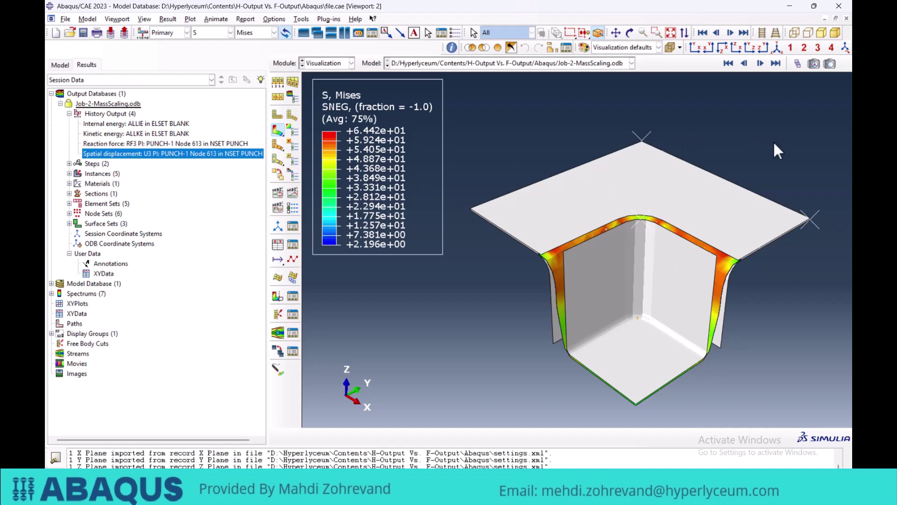
pyautogui.click(208, 33)
pyautogui.scroll(2, 244, 75)
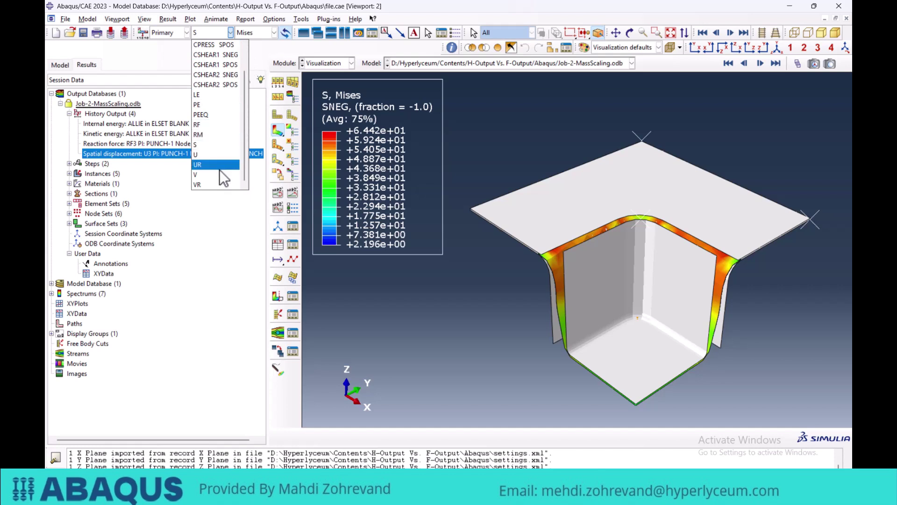
pyautogui.click(556, 124)
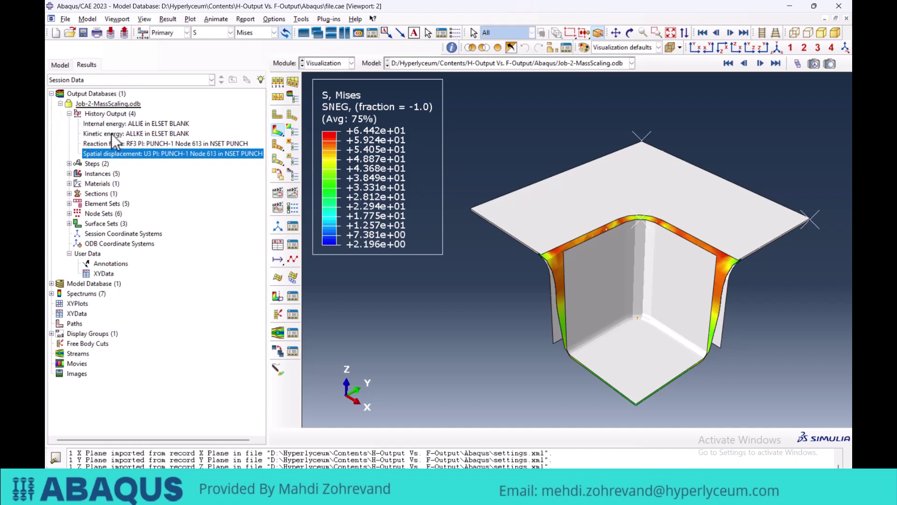
# Plot the internal energy (ALLIE) history output of the blank element set
pyautogui.rightClick(161, 124)
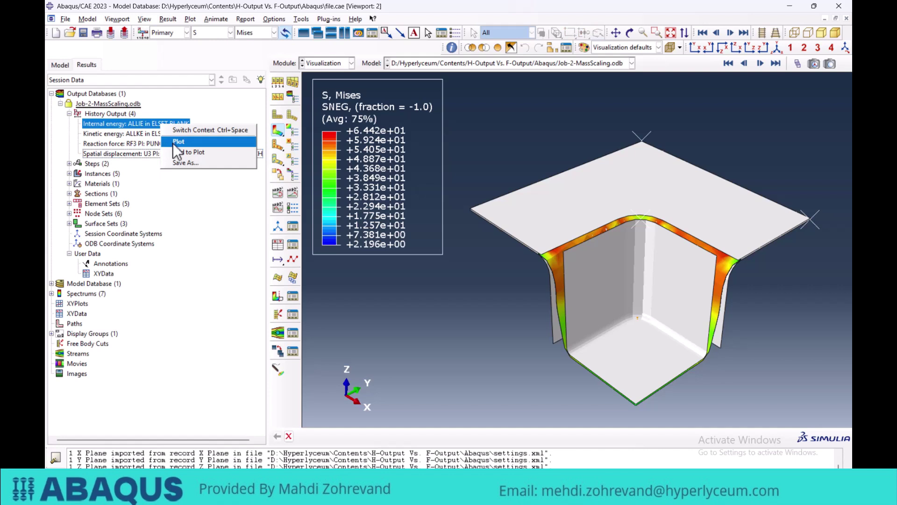
pyautogui.click(176, 143)
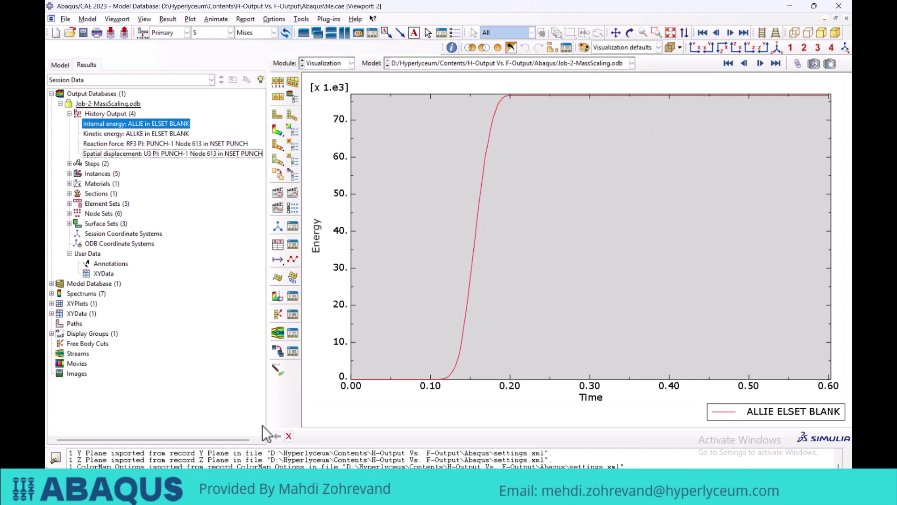
# Return to the Step module and open F-Output-1 and H-Output-1 in Step-1 for editing alongside each other
pyautogui.click(333, 66)
pyautogui.click(330, 102)
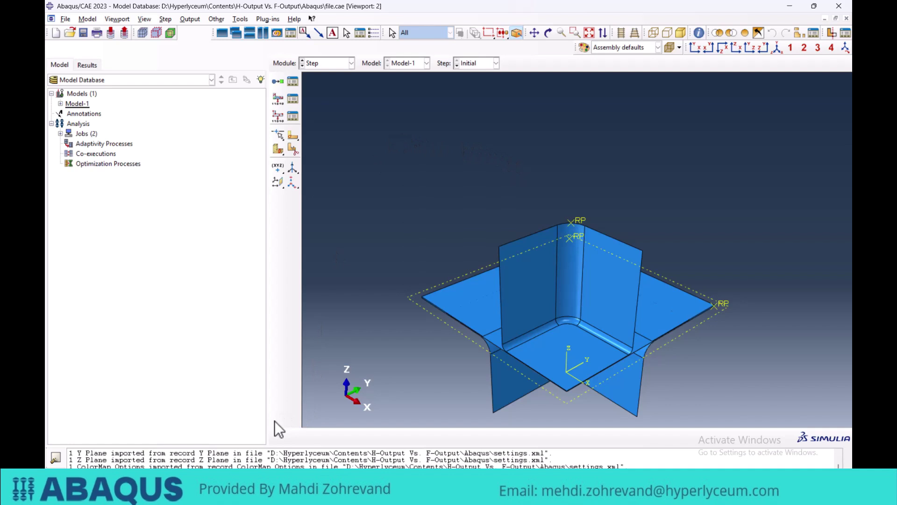
pyautogui.click(292, 99)
pyautogui.click(292, 116)
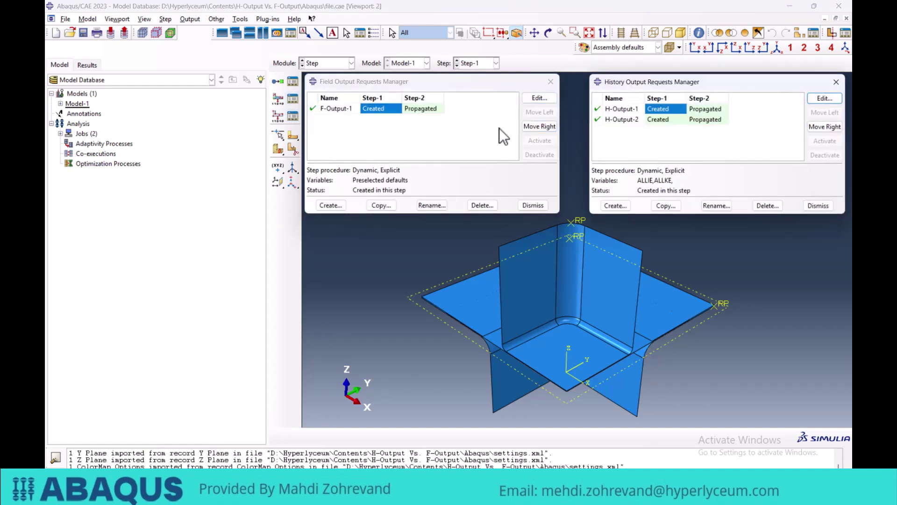
pyautogui.doubleClick(385, 108)
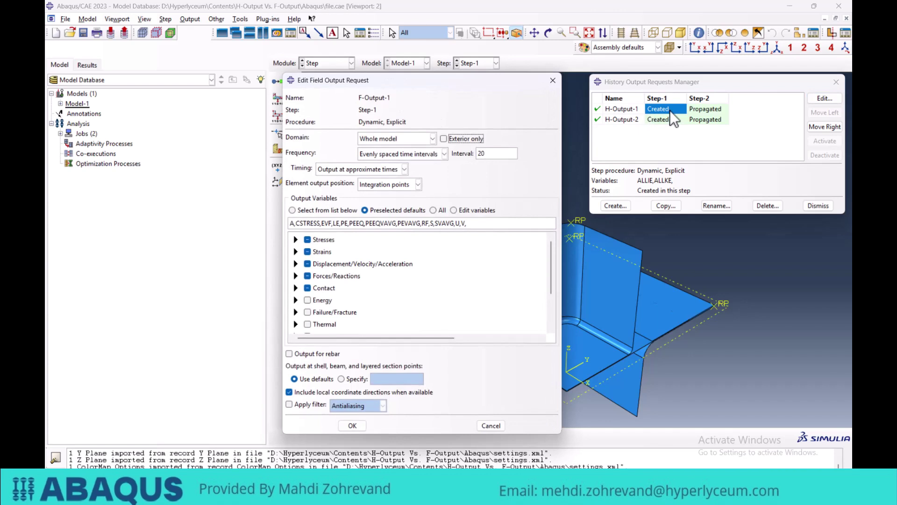
pyautogui.doubleClick(670, 110)
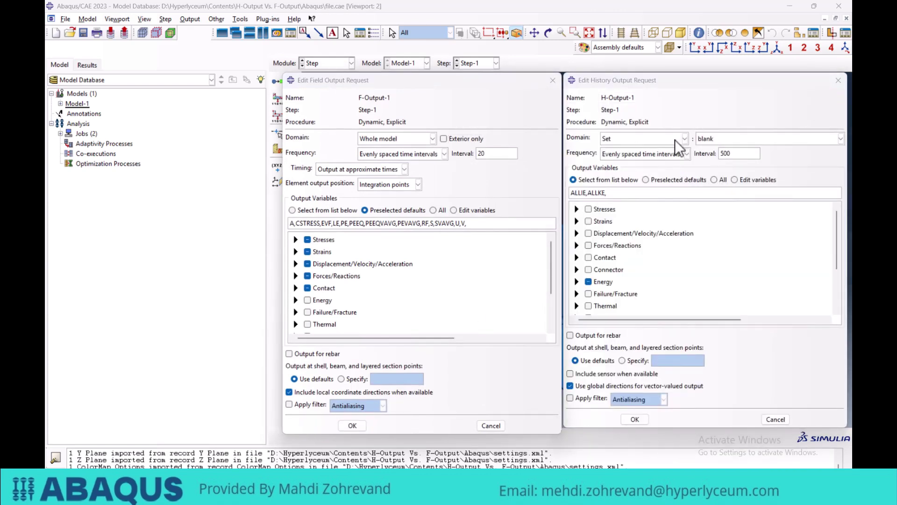
# Set the domain of H-Output-1 to Whole model
pyautogui.click(624, 140)
pyautogui.click(636, 153)
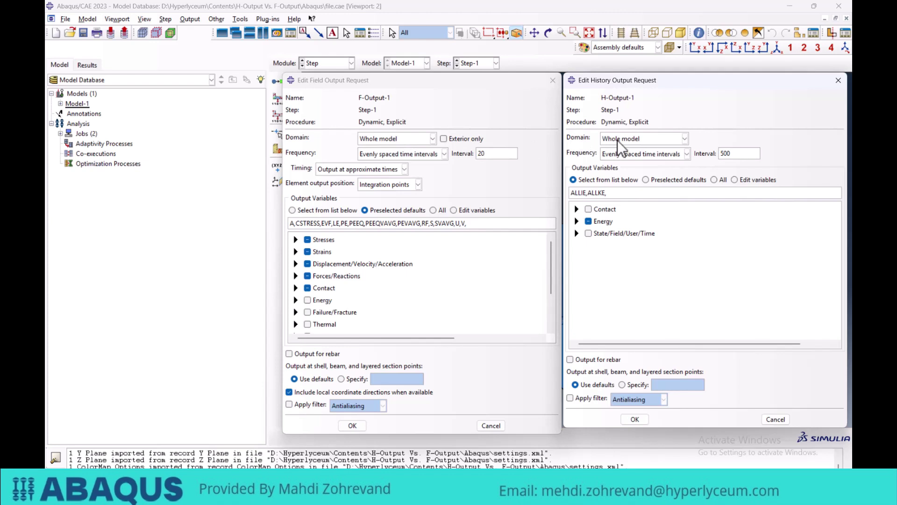
# Compare the domain choices of the field and history output requests, including the Exterior only option of the field request
pyautogui.click(384, 138)
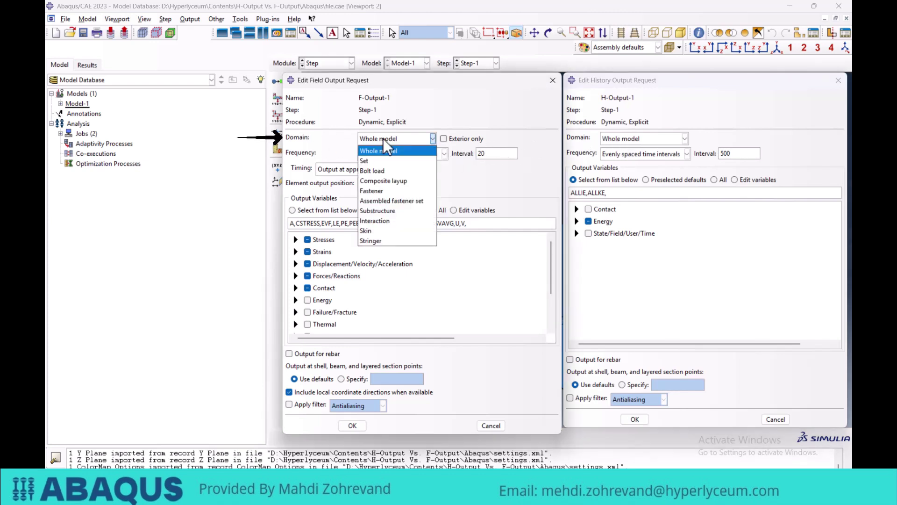
pyautogui.click(611, 137)
pyautogui.click(612, 136)
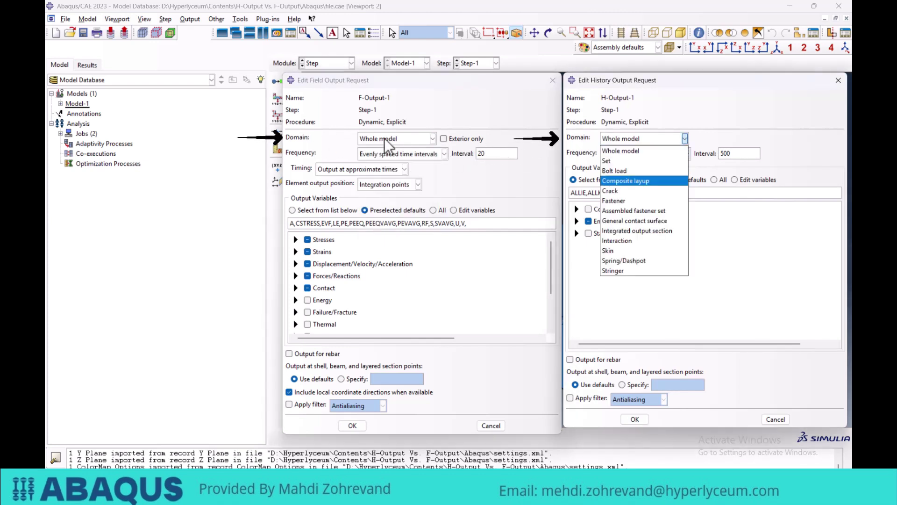
pyautogui.click(352, 137)
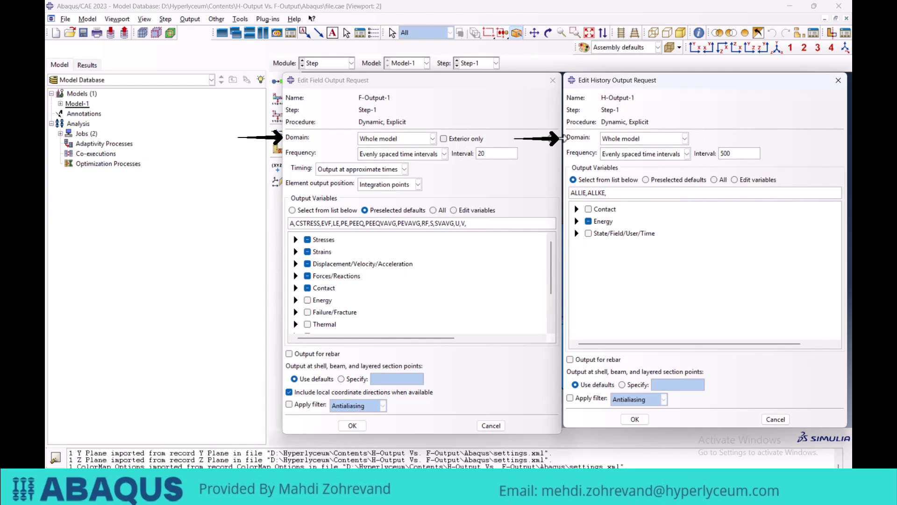
pyautogui.click(414, 81)
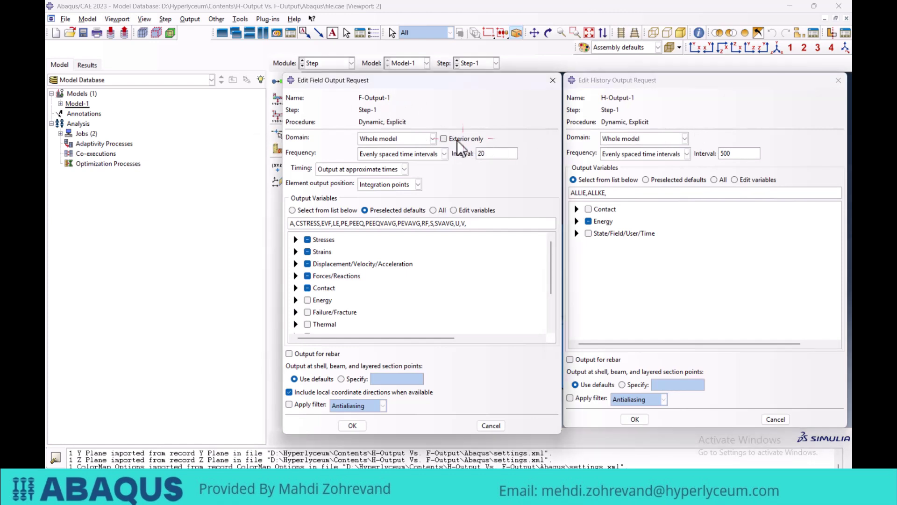
pyautogui.click(701, 117)
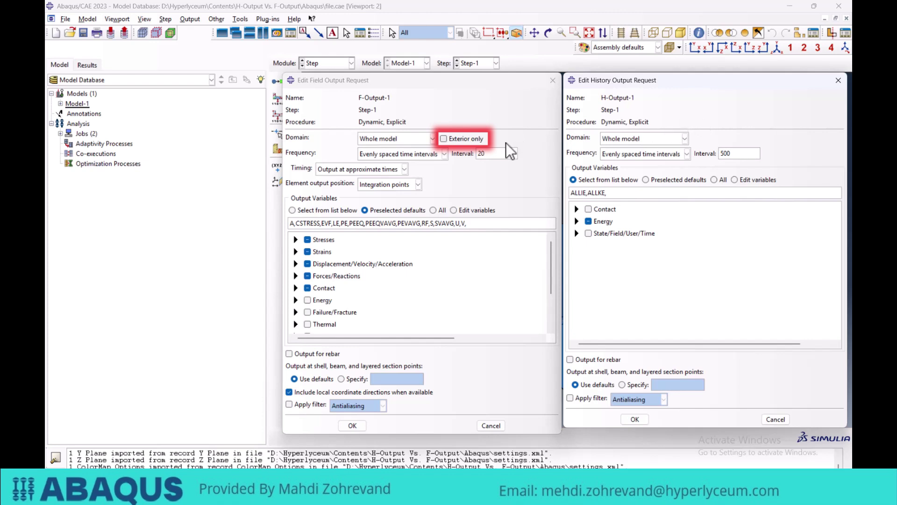
pyautogui.click(467, 104)
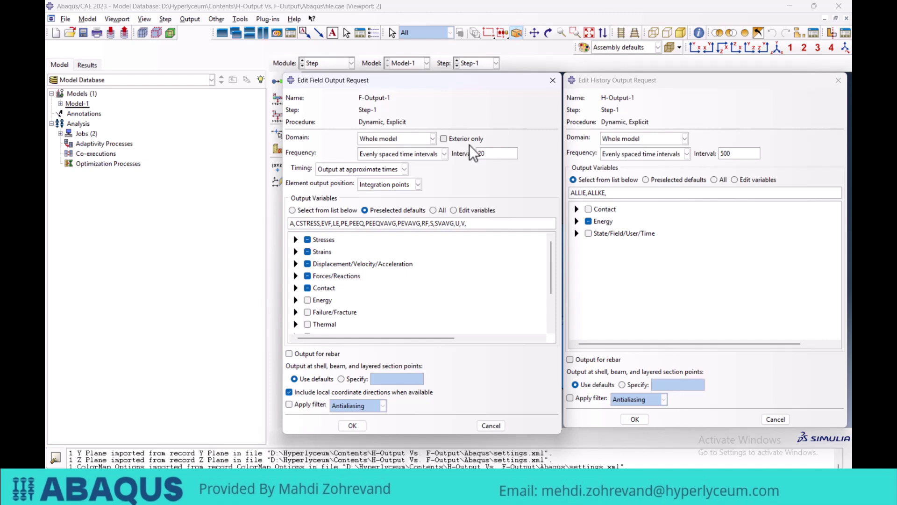
pyautogui.click(278, 432)
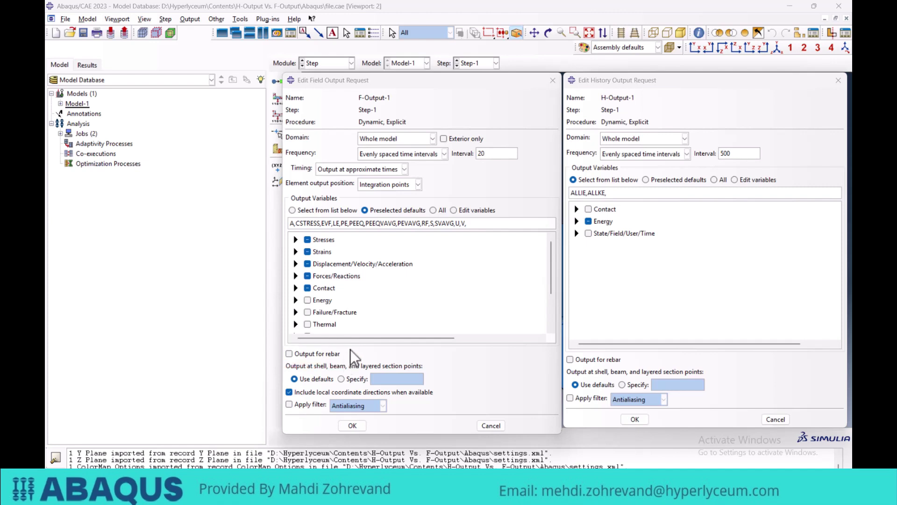
# Try the rebar output option in both requests, with Only chosen for F-Output-1, and switch it off again in each
pyautogui.click(321, 354)
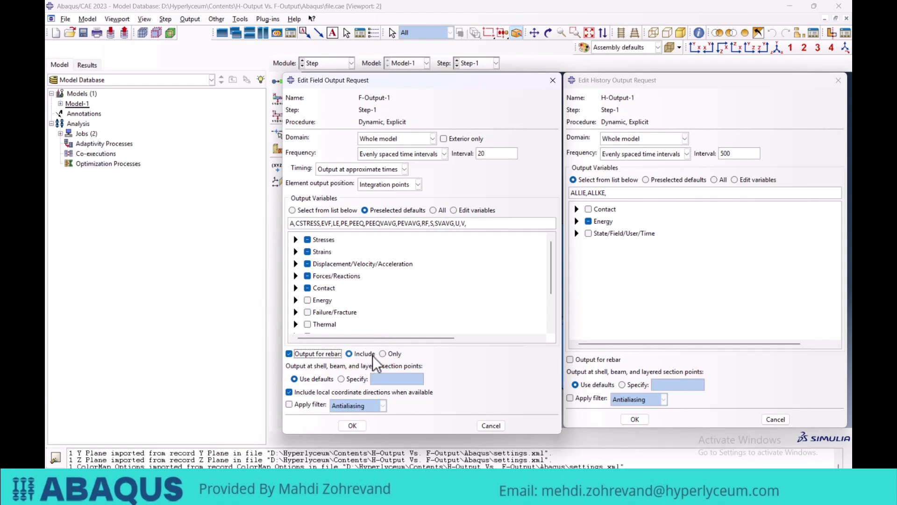
pyautogui.click(388, 355)
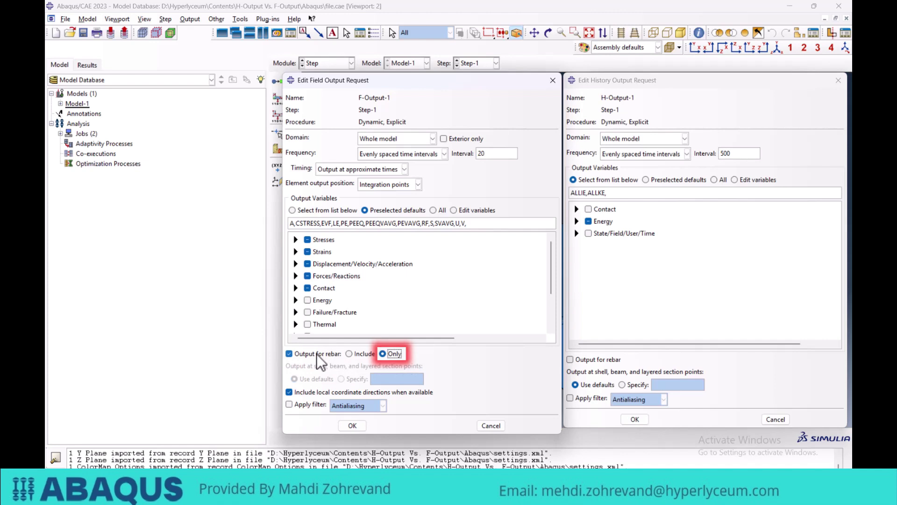
pyautogui.click(290, 354)
pyautogui.click(570, 360)
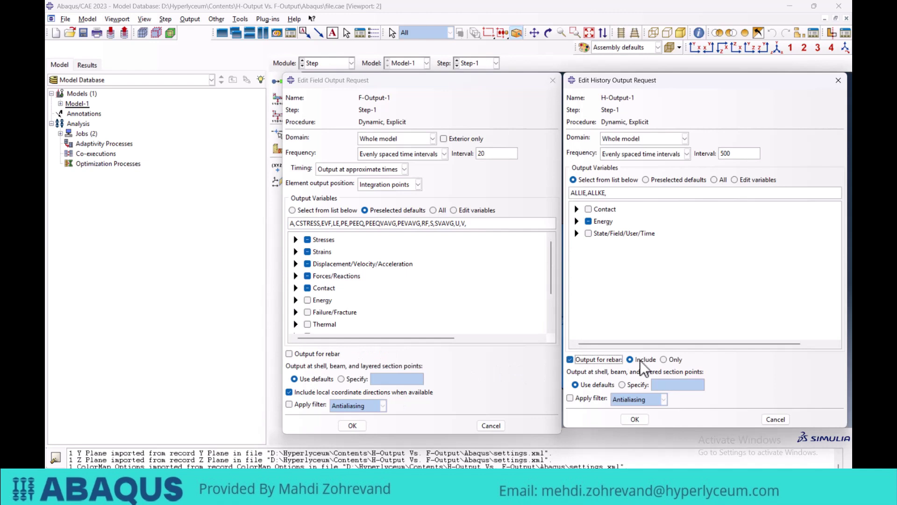
pyautogui.click(608, 359)
# Try the Specify option for F-Output-1's shell, beam and layered section points, and return it to Use defaults
pyautogui.click(314, 397)
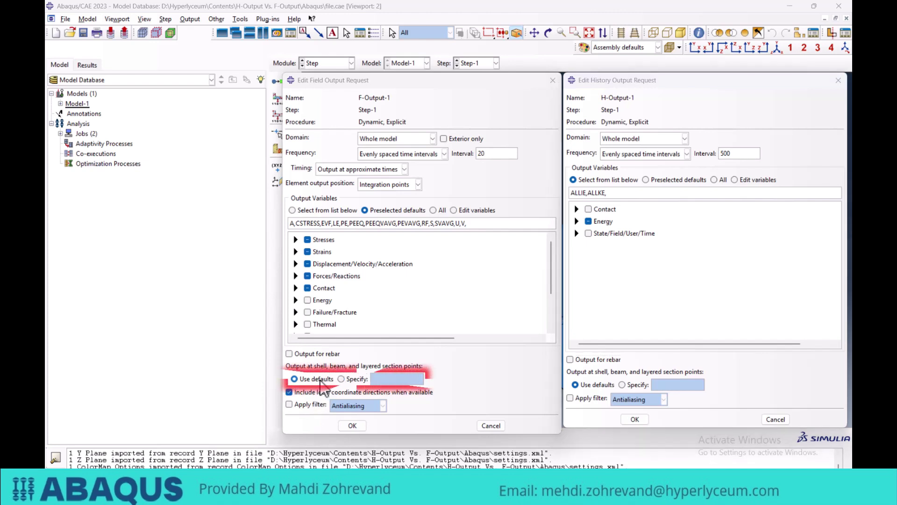
pyautogui.click(341, 380)
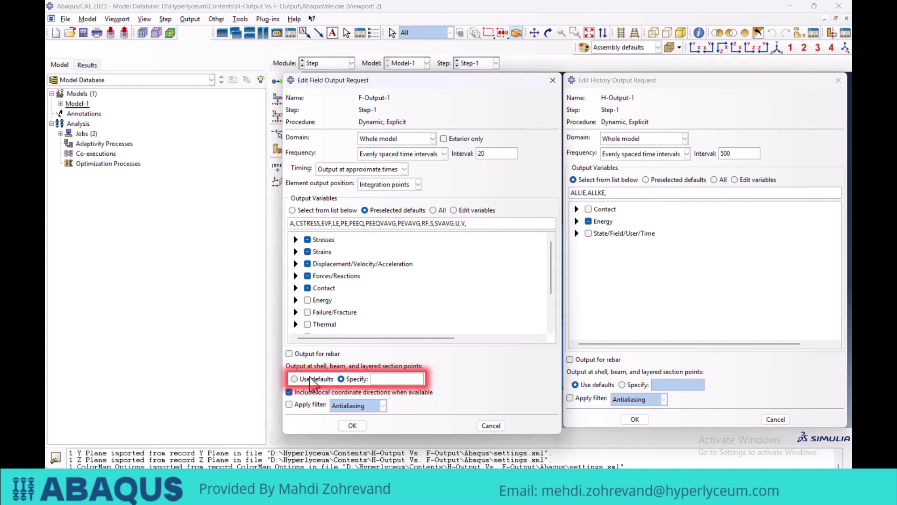
pyautogui.click(324, 378)
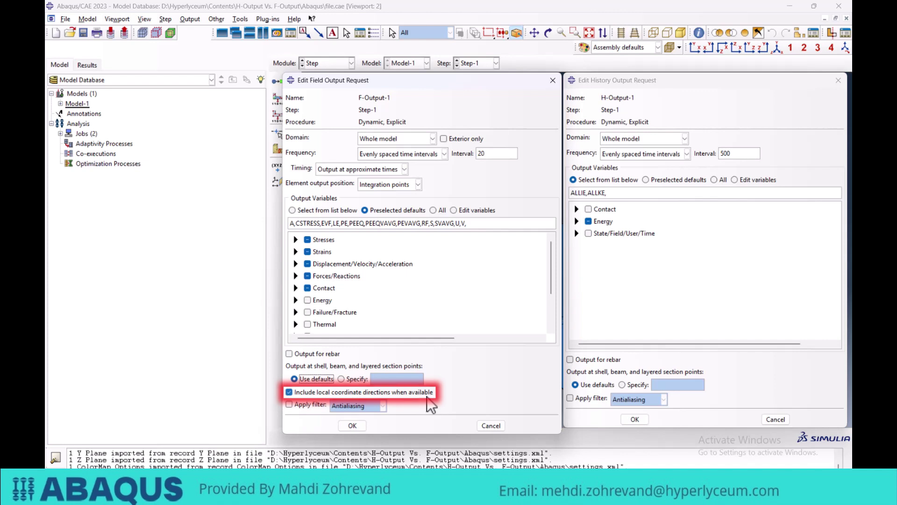
pyautogui.click(543, 432)
pyautogui.click(593, 416)
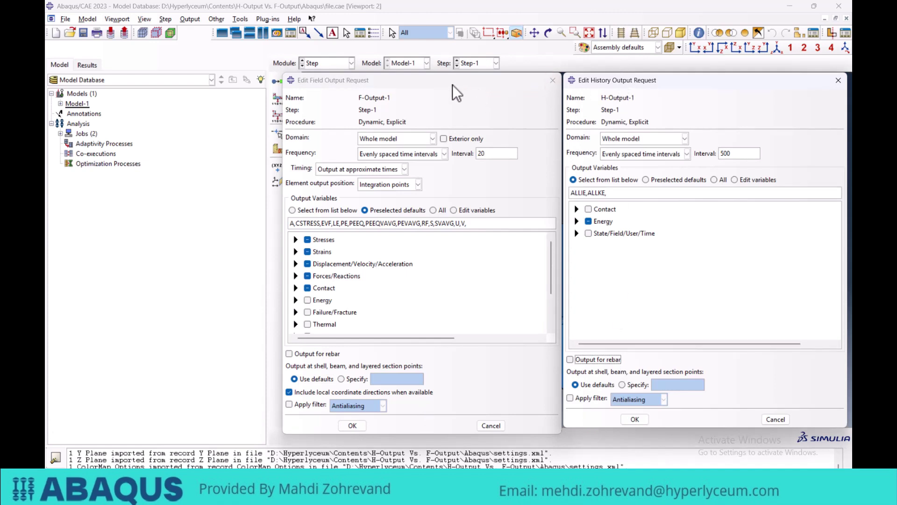
pyautogui.click(435, 80)
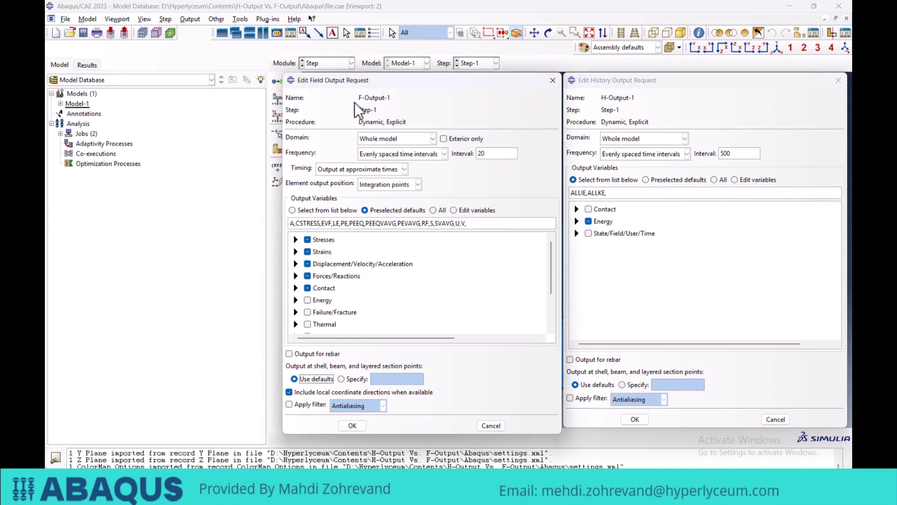
pyautogui.click(247, 244)
# Set the domain of both F-Output-1 and H-Output-1 to Set
pyautogui.click(376, 139)
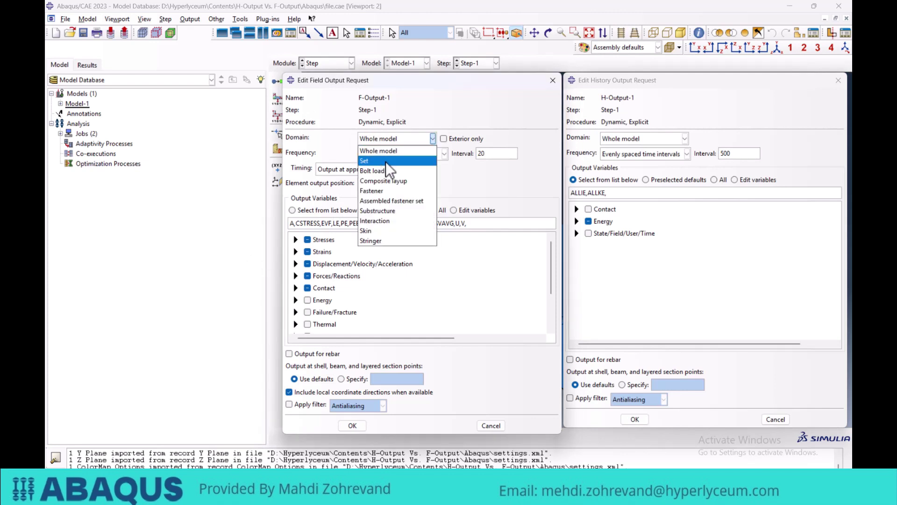
pyautogui.click(386, 162)
pyautogui.click(622, 139)
pyautogui.click(619, 160)
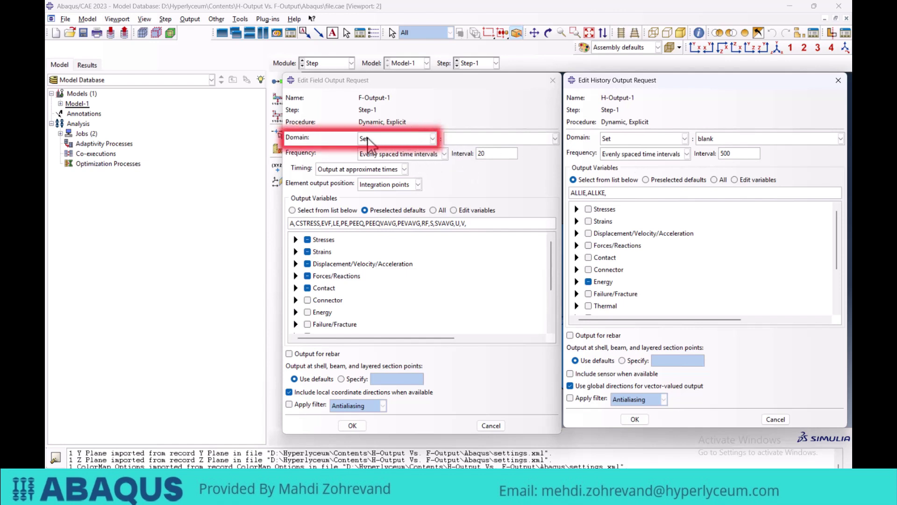
pyautogui.click(532, 185)
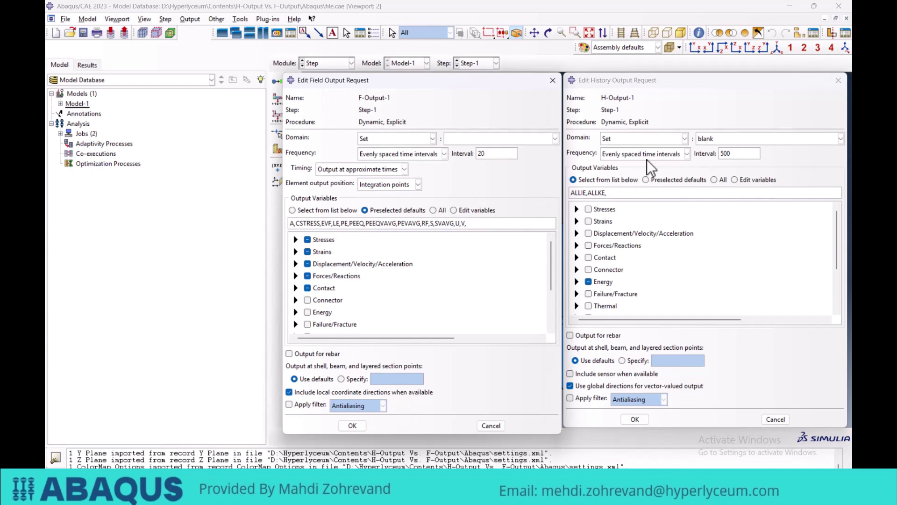
pyautogui.click(643, 84)
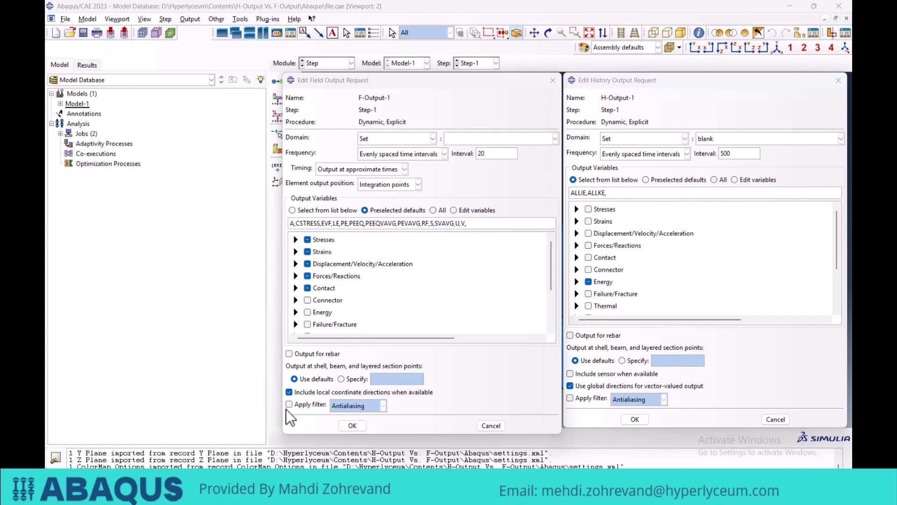
# Try the Bolt load domain in both F-Output-1 and H-Output-1, and check which bolt loads F-Output-1 offers
pyautogui.click(424, 139)
pyautogui.click(418, 171)
pyautogui.click(636, 138)
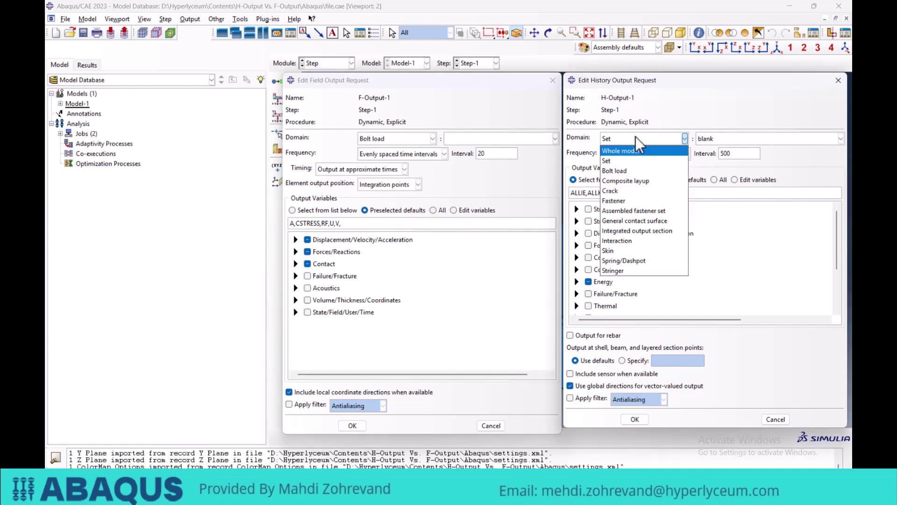
pyautogui.click(638, 171)
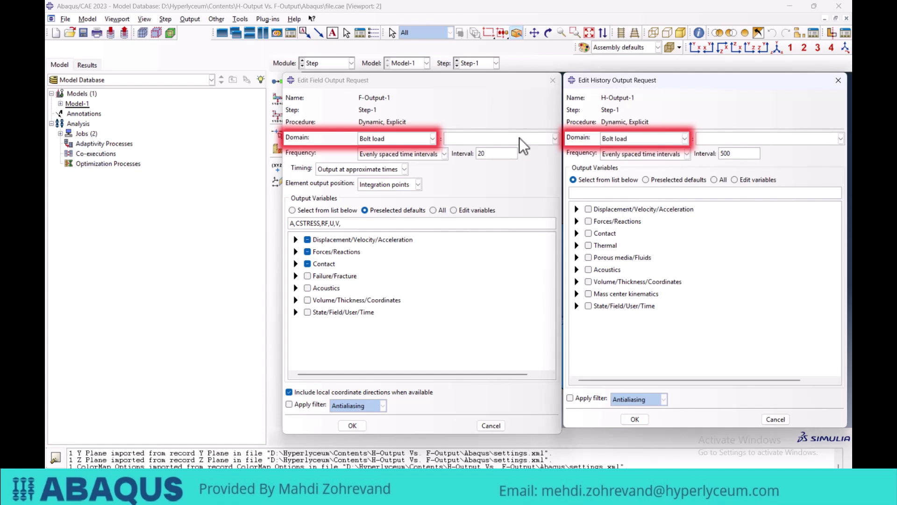
pyautogui.click(500, 137)
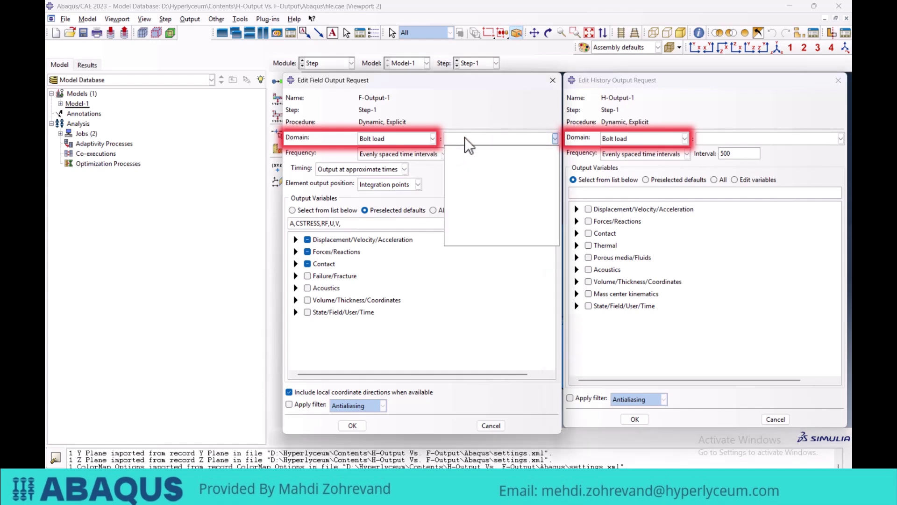
pyautogui.click(493, 137)
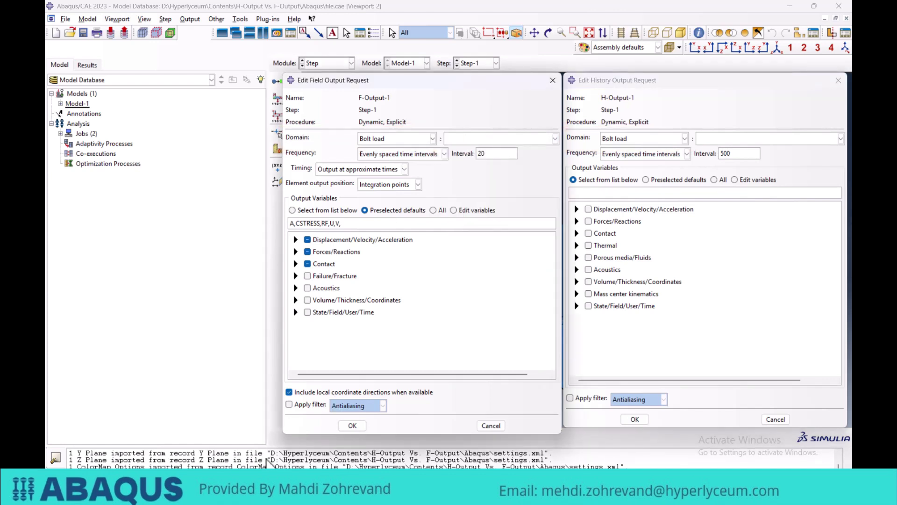
# Set the domain of both F-Output-1 and H-Output-1 to Composite layup
pyautogui.click(387, 139)
pyautogui.click(393, 180)
pyautogui.click(629, 138)
pyautogui.click(629, 180)
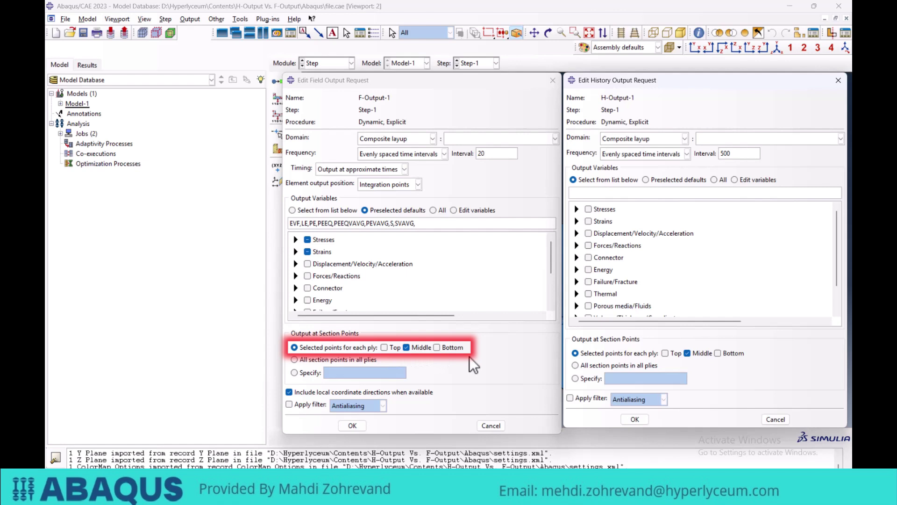
# Try the All section points in all plies and Specify options for F-Output-1's section point output, ending on all section points
pyautogui.click(372, 360)
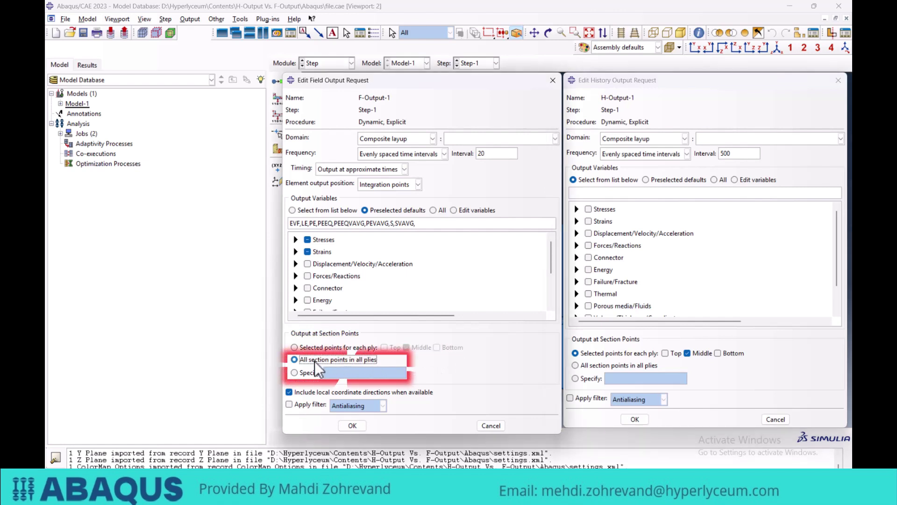
pyautogui.click(315, 373)
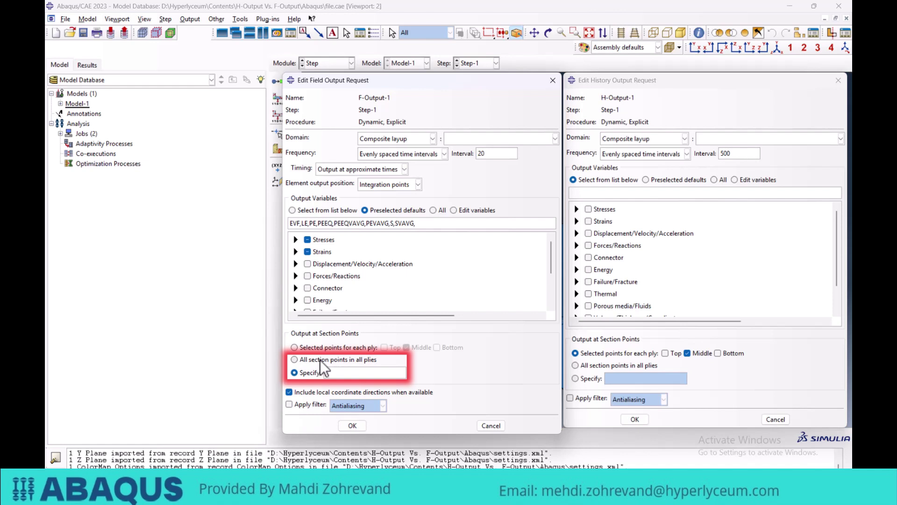
pyautogui.click(321, 359)
# Set the domain of both output requests to Fastener and expand their Connector variables for comparison
pyautogui.click(425, 139)
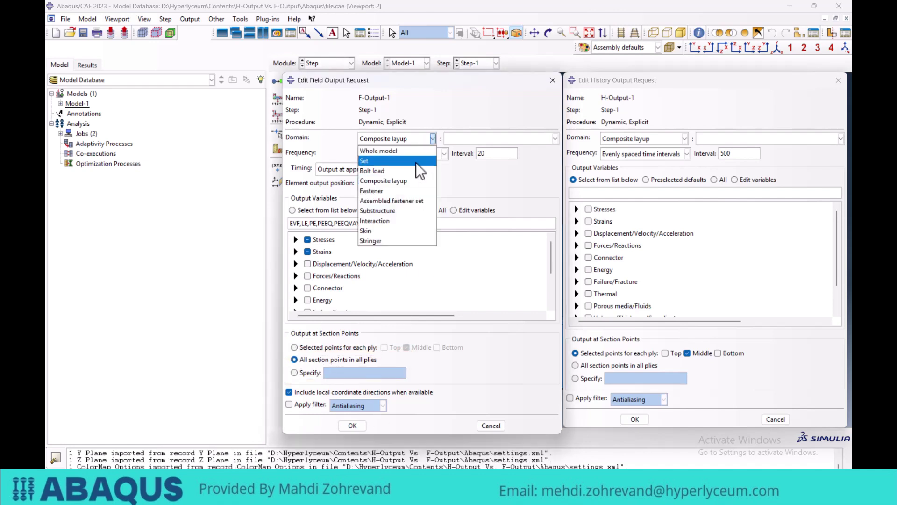
pyautogui.click(374, 191)
pyautogui.click(635, 138)
pyautogui.click(632, 201)
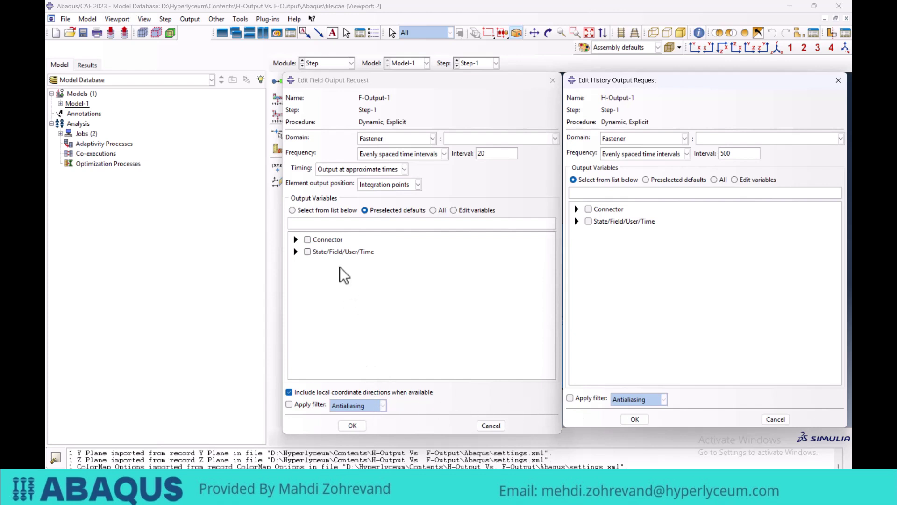
pyautogui.click(577, 210)
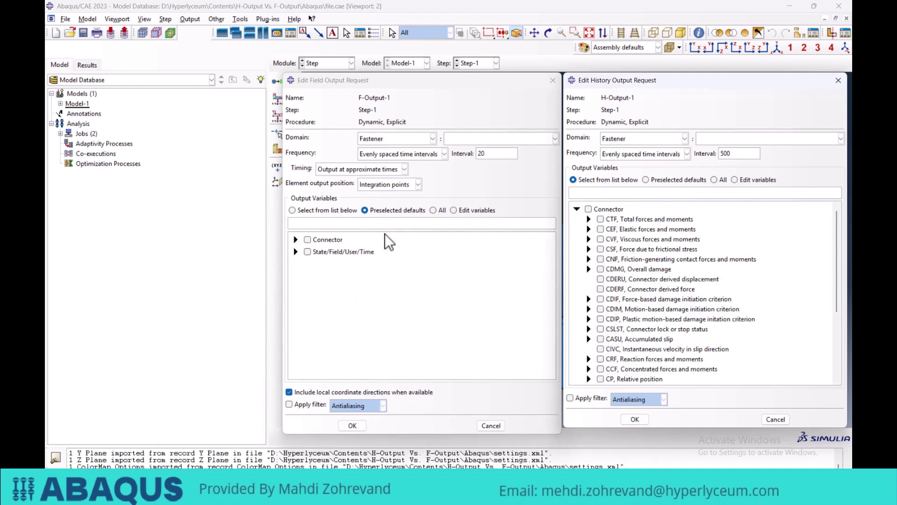
pyautogui.click(295, 240)
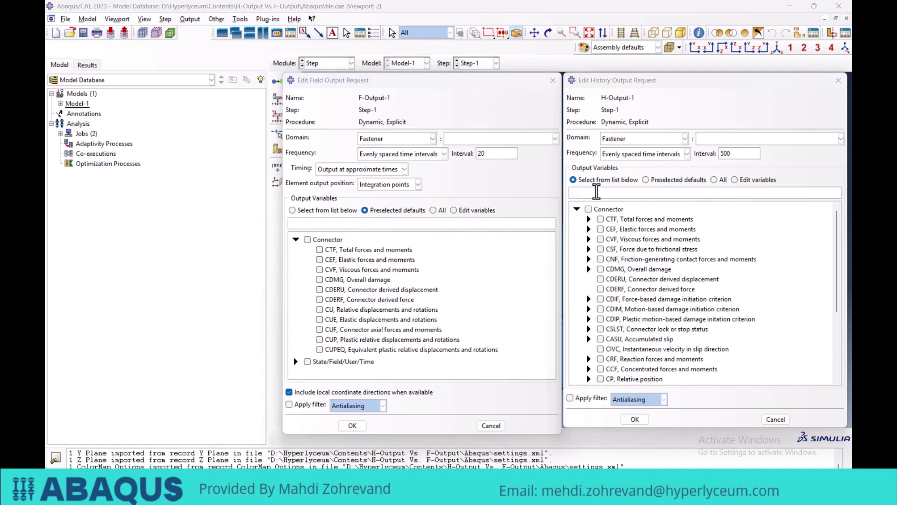
# Try the Crack domain for H-Output-1 with the J-integral type and the step for residual stress initialization values enabled
pyautogui.click(649, 140)
pyautogui.click(645, 189)
pyautogui.click(414, 142)
pyautogui.click(413, 142)
pyautogui.click(629, 84)
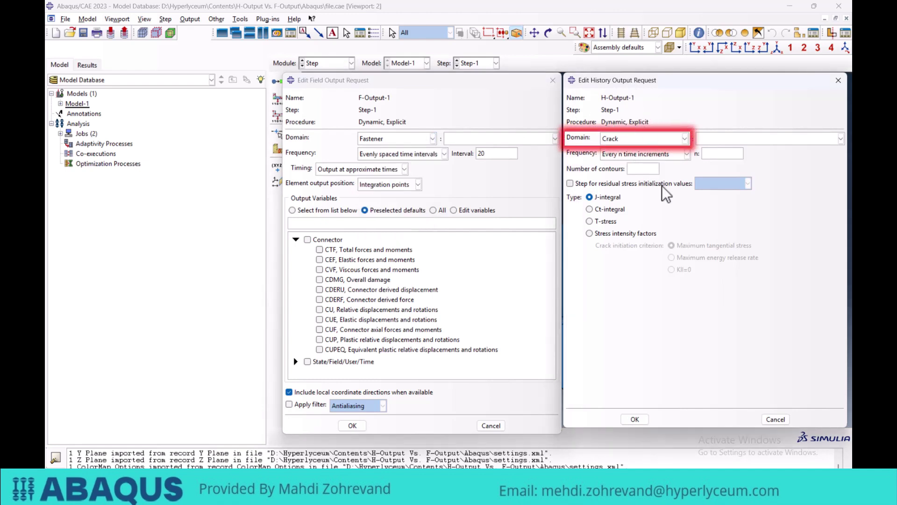
pyautogui.click(608, 198)
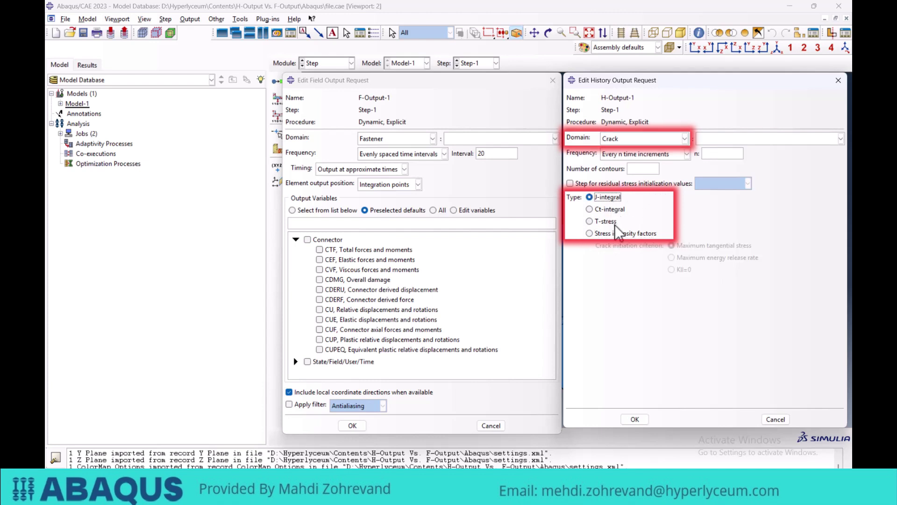
pyautogui.click(611, 185)
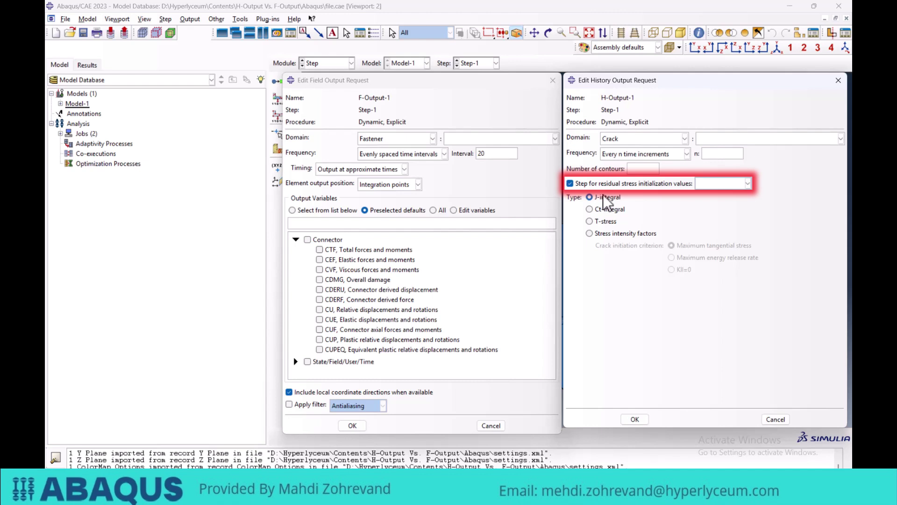
# Set the domain of both F-Output-1 and H-Output-1 to Assembled fastener set
pyautogui.click(370, 139)
pyautogui.click(391, 201)
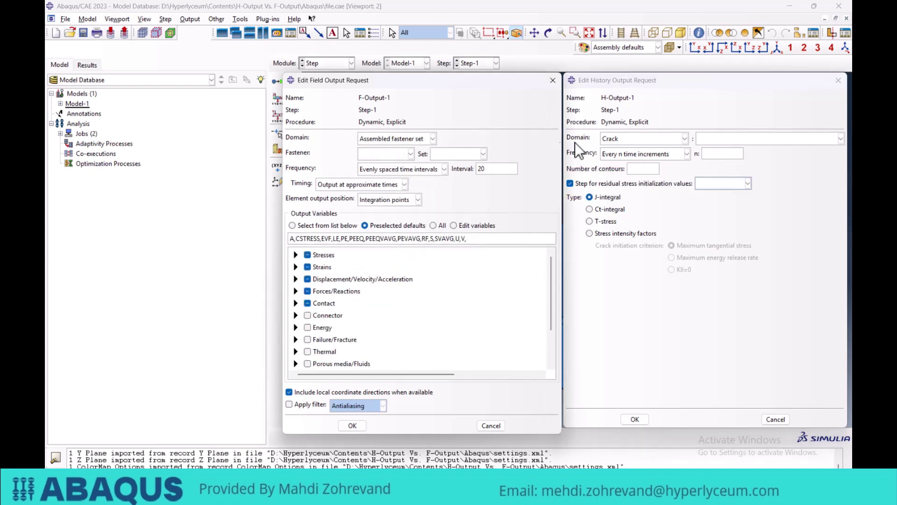
pyautogui.click(632, 139)
pyautogui.click(639, 209)
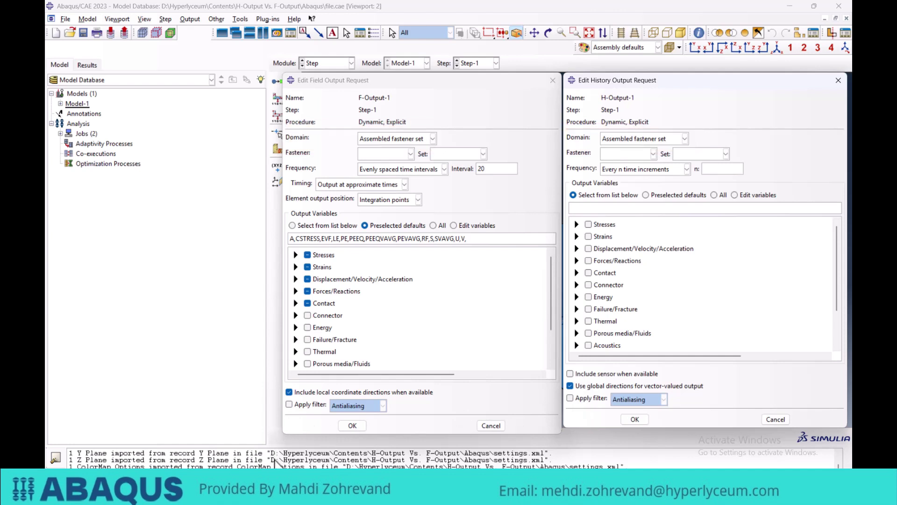
# Set H-Output-1's domain to General contact surface and expand its Contact variables
pyautogui.click(650, 139)
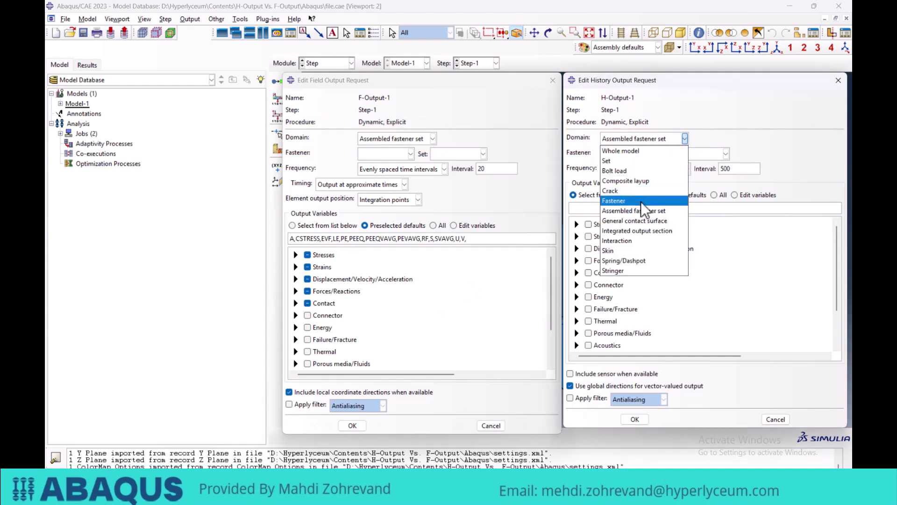
pyautogui.click(654, 223)
pyautogui.click(578, 210)
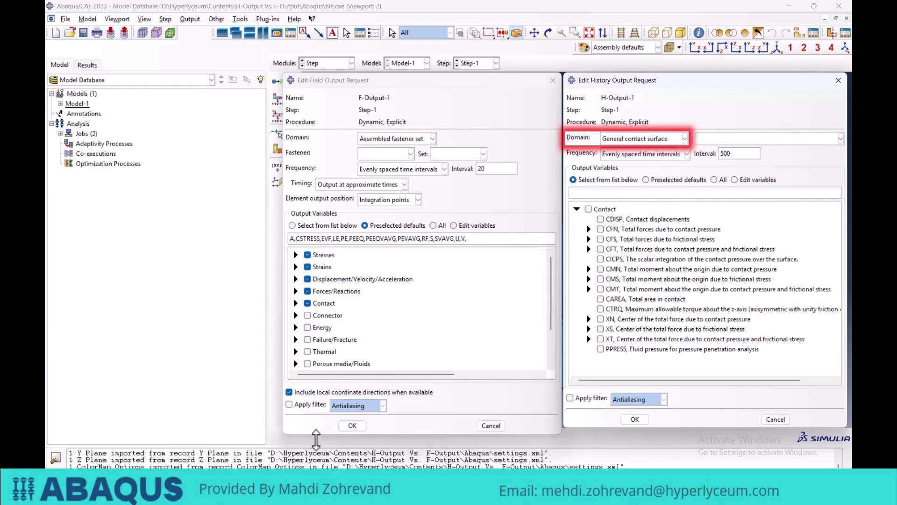
# Check F-Output-1's domain choices and try the Integrated output section domain for H-Output-1
pyautogui.click(265, 465)
pyautogui.click(433, 138)
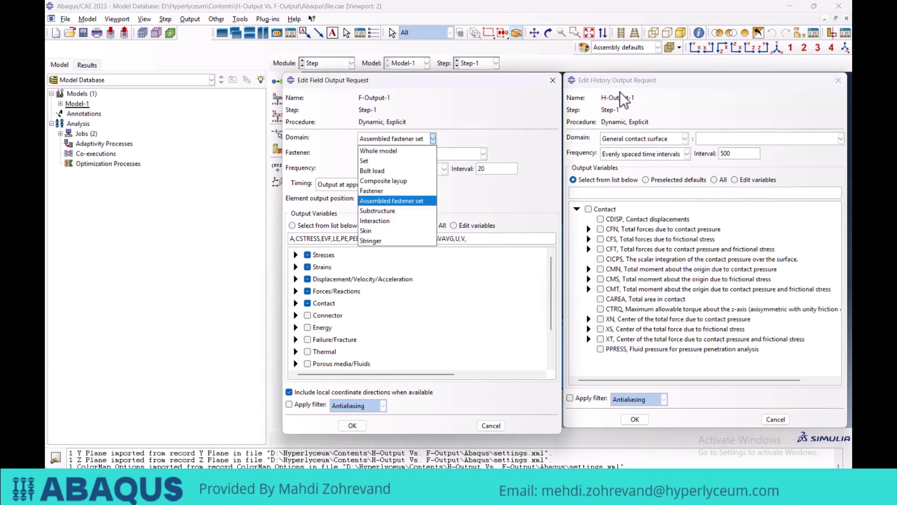
pyautogui.click(636, 139)
pyautogui.click(637, 230)
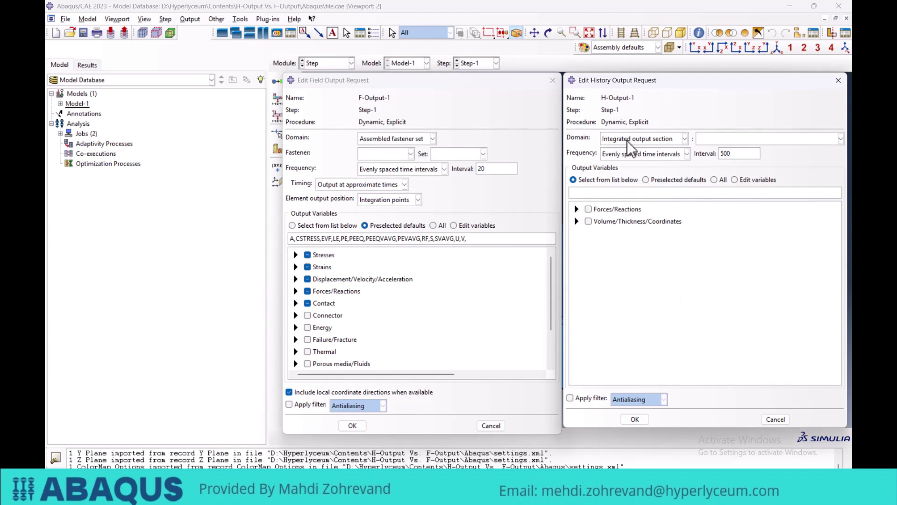
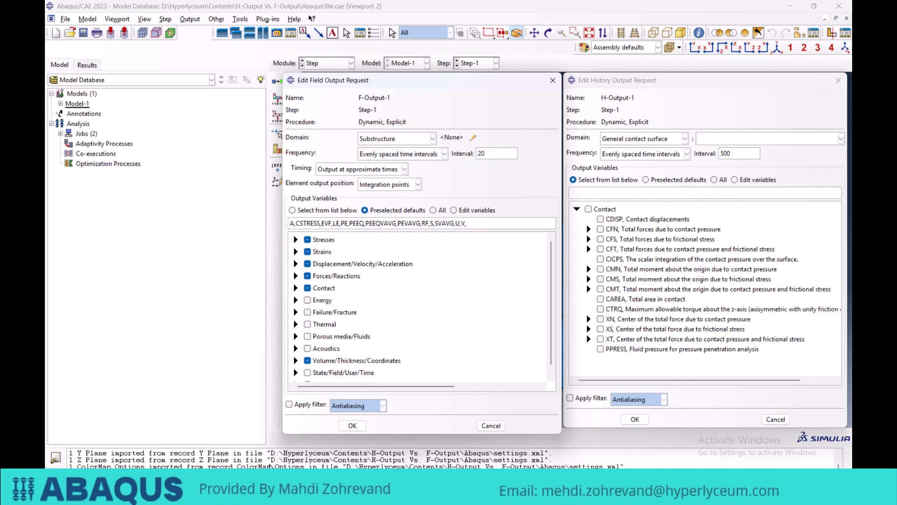
# Set the domain of both F-Output-1 and H-Output-1 to Skin
pyautogui.click(398, 139)
pyautogui.click(399, 225)
pyautogui.click(664, 138)
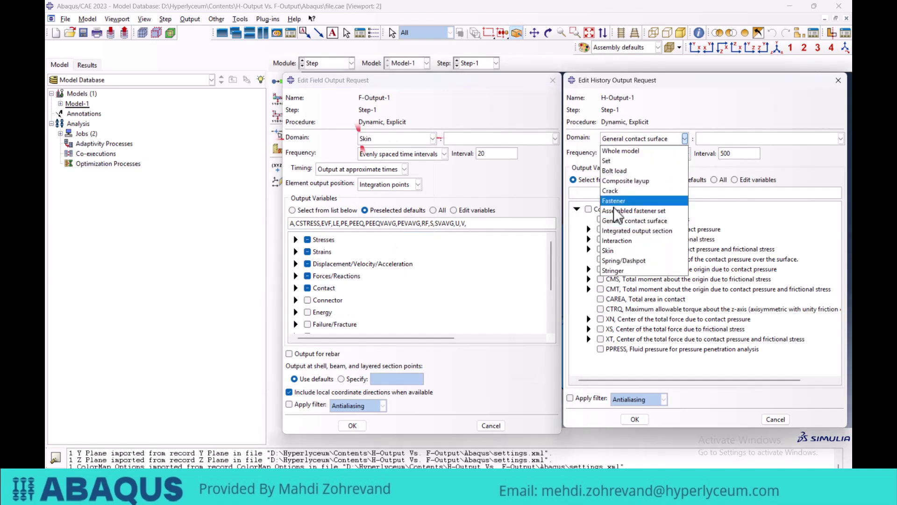
pyautogui.click(659, 250)
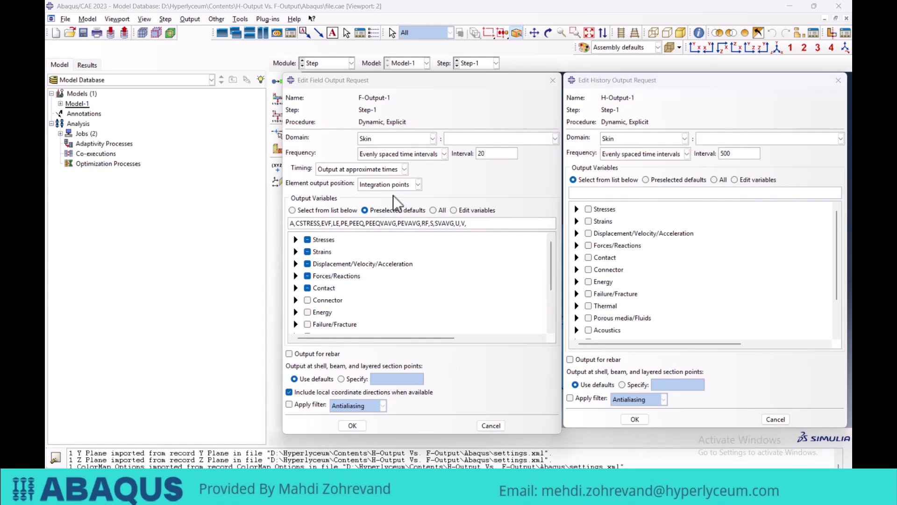
# Try the Stringer domain in both output requests, followed by Spring/Dashpot for H-Output-1
pyautogui.click(409, 139)
pyautogui.click(371, 240)
pyautogui.click(622, 138)
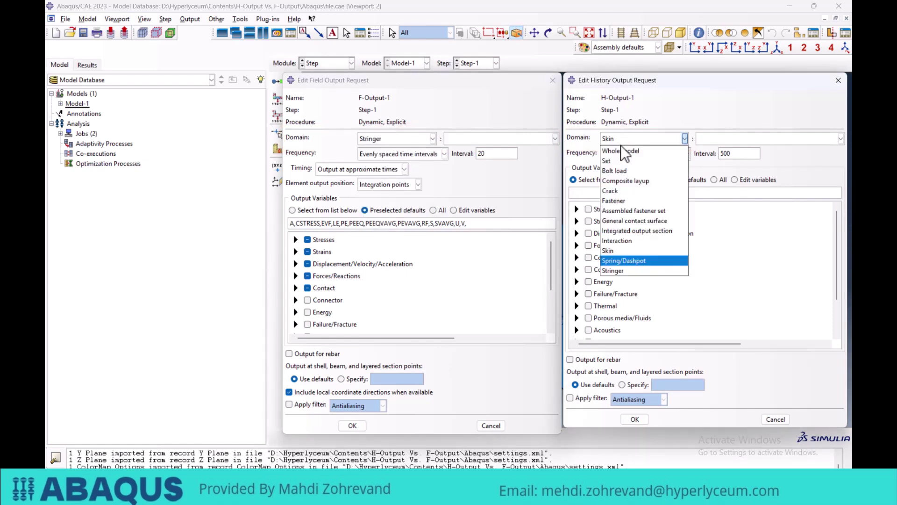
pyautogui.click(618, 262)
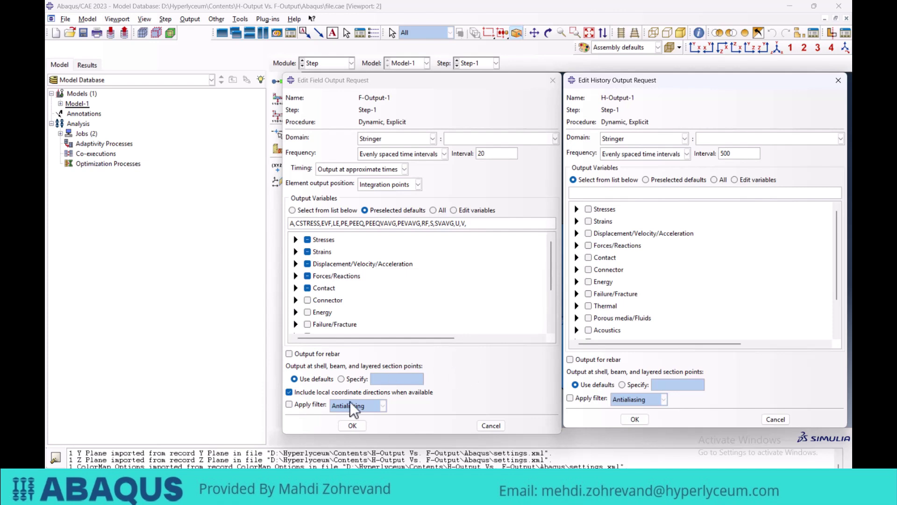
pyautogui.click(668, 138)
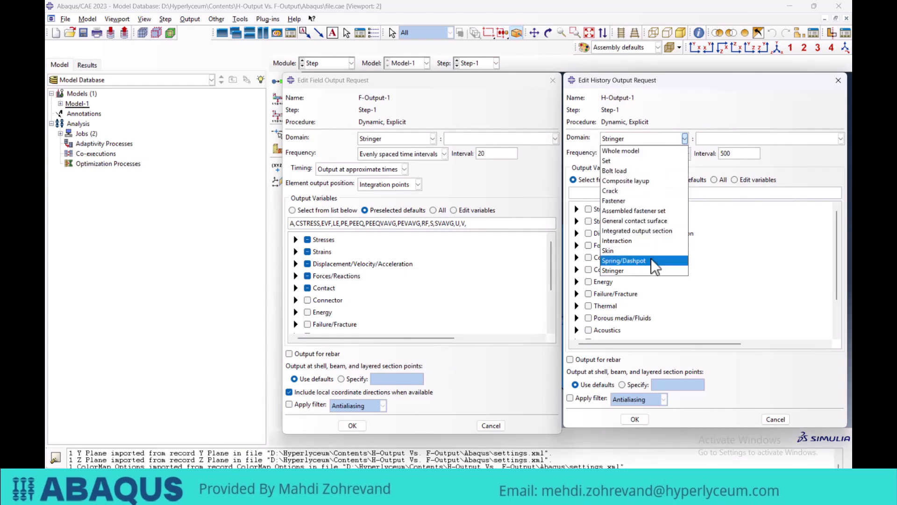
pyautogui.click(651, 259)
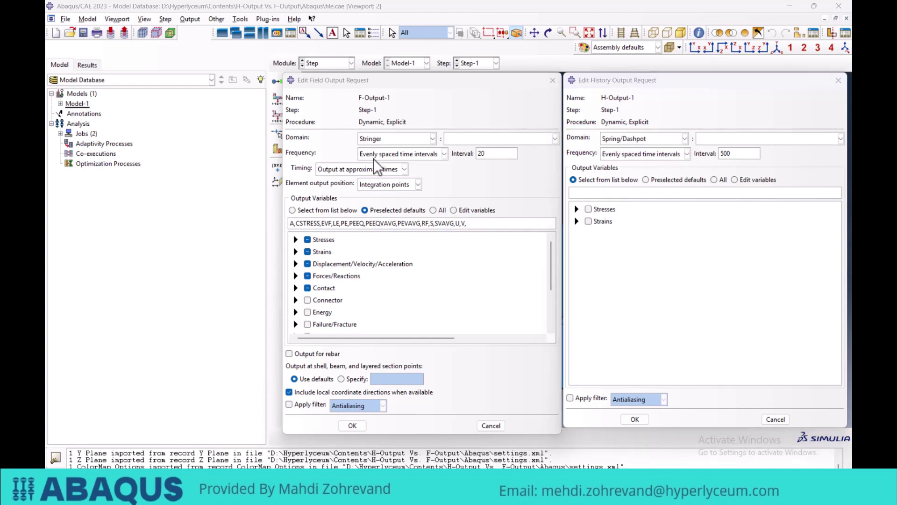
# Set the domain of both F-Output-1 and H-Output-1 to Whole model
pyautogui.click(388, 137)
pyautogui.click(392, 151)
pyautogui.click(638, 140)
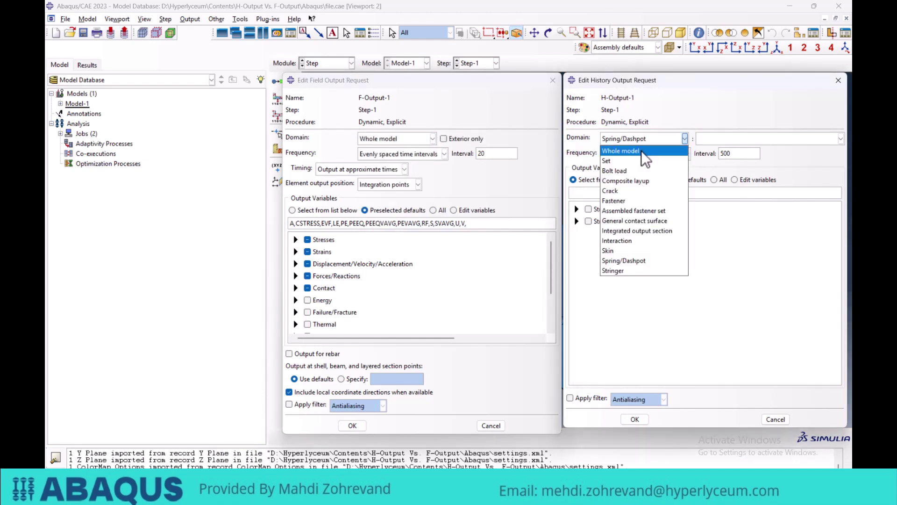
pyautogui.click(641, 151)
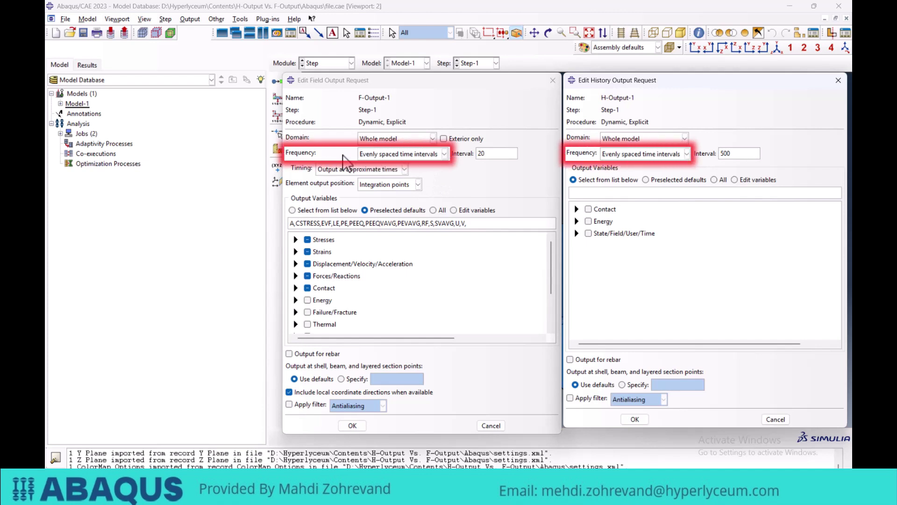
# Compare the frequency choices available in the field and history output requests
pyautogui.click(410, 153)
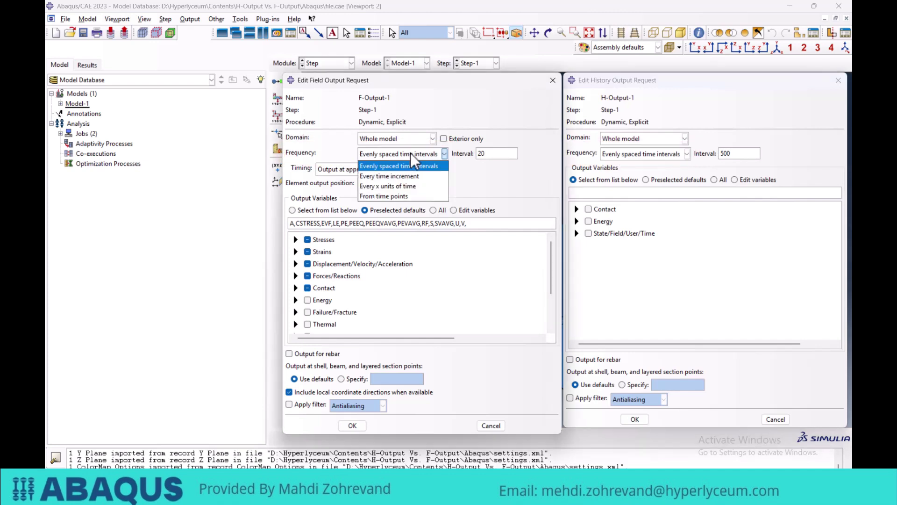
pyautogui.click(661, 153)
pyautogui.click(660, 153)
pyautogui.click(388, 153)
pyautogui.click(388, 153)
pyautogui.click(360, 154)
pyautogui.click(372, 153)
pyautogui.click(380, 155)
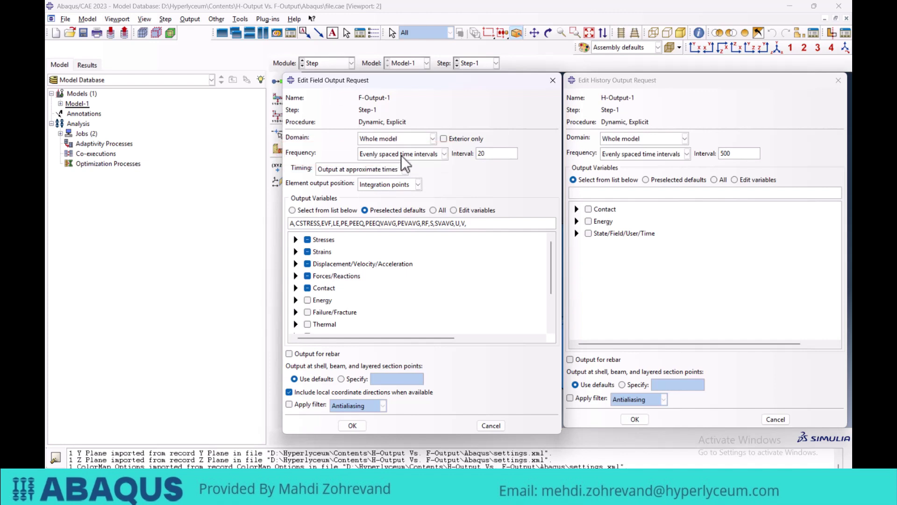
pyautogui.click(429, 156)
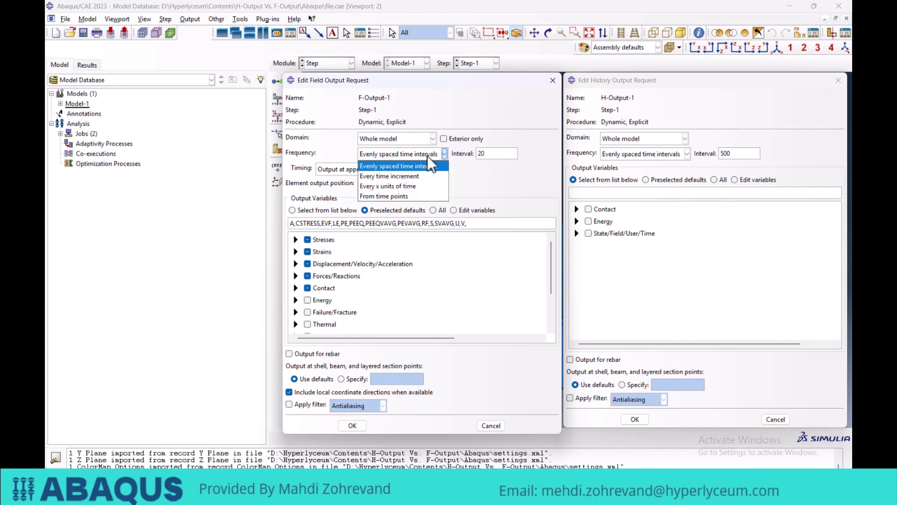
pyautogui.click(419, 153)
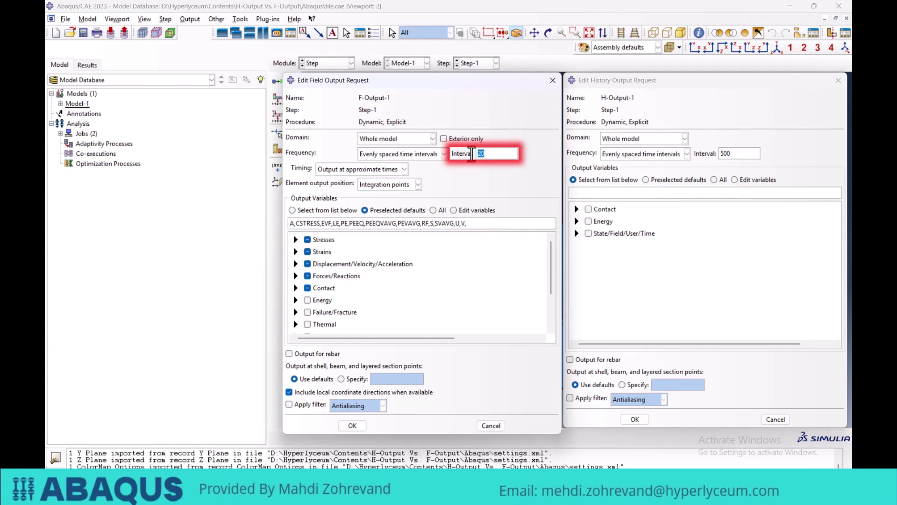
# Switch to the Visualization module and plot the Mises stress contours on the deformed shape for Job-2-MassScaling.odb
pyautogui.click(329, 62)
pyautogui.click(330, 163)
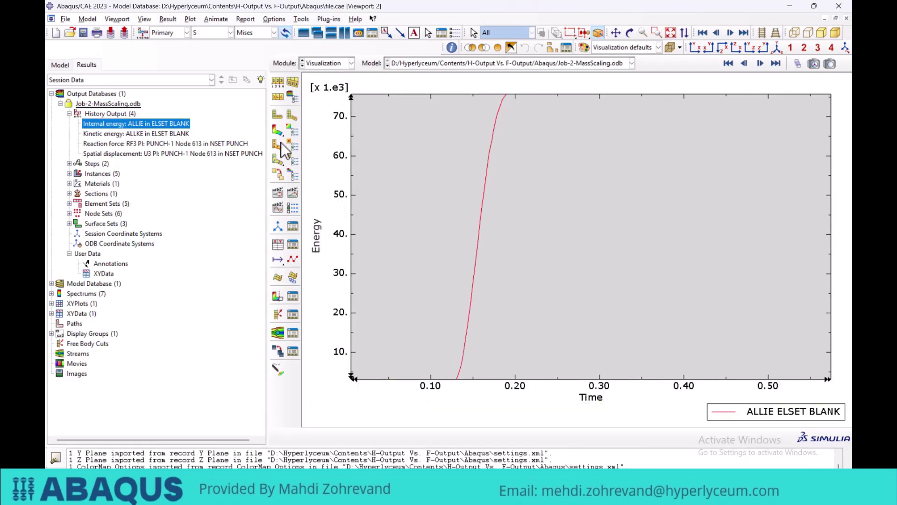
pyautogui.click(278, 130)
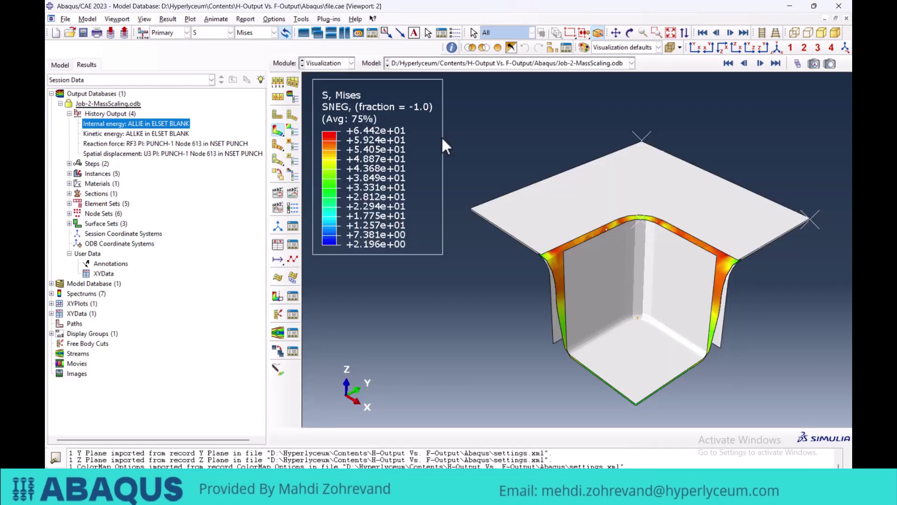
# Use the frame selector to view the Mises contours at frame 16 of Step-2 and return to frame 20
pyautogui.click(795, 63)
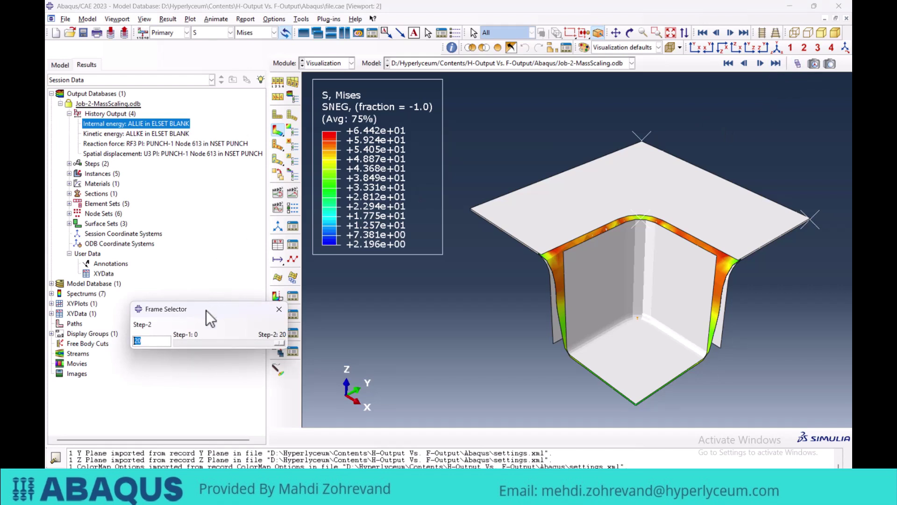
pyautogui.moveTo(206, 311); pyautogui.dragTo(385, 284)
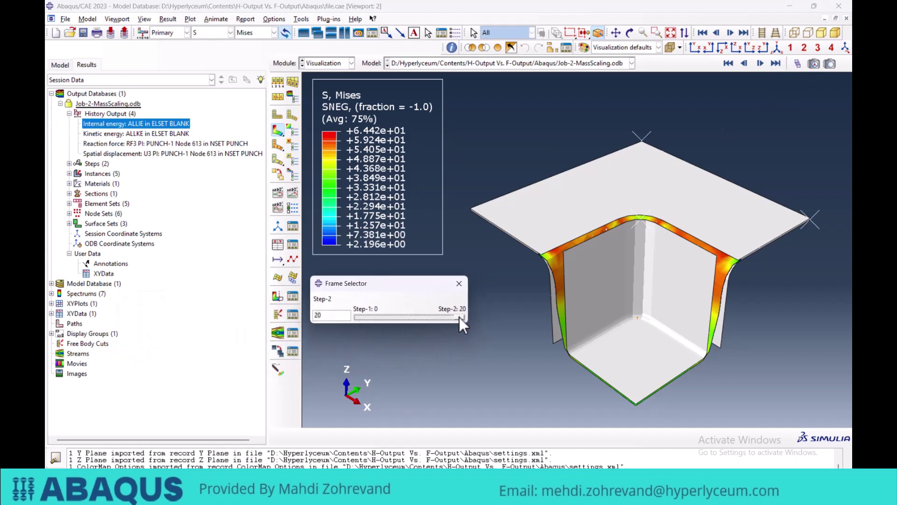
pyautogui.click(323, 315)
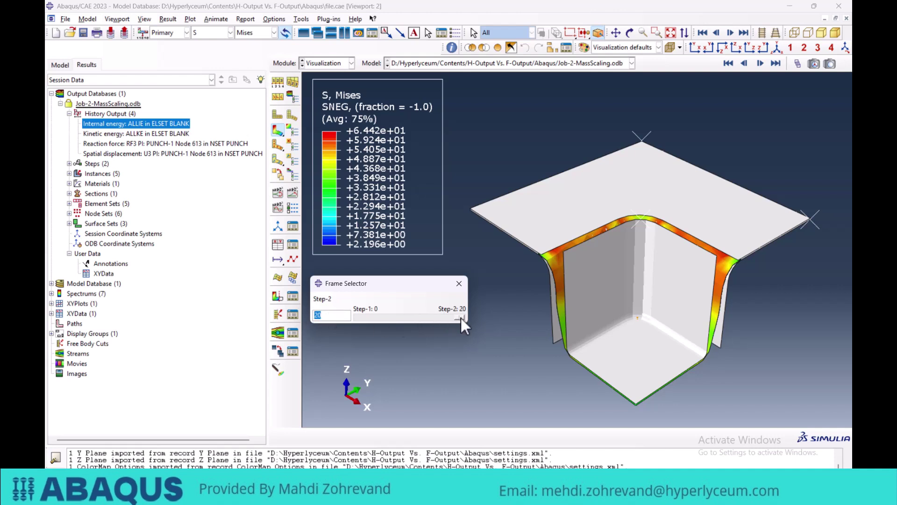
pyautogui.moveTo(460, 318); pyautogui.dragTo(452, 320)
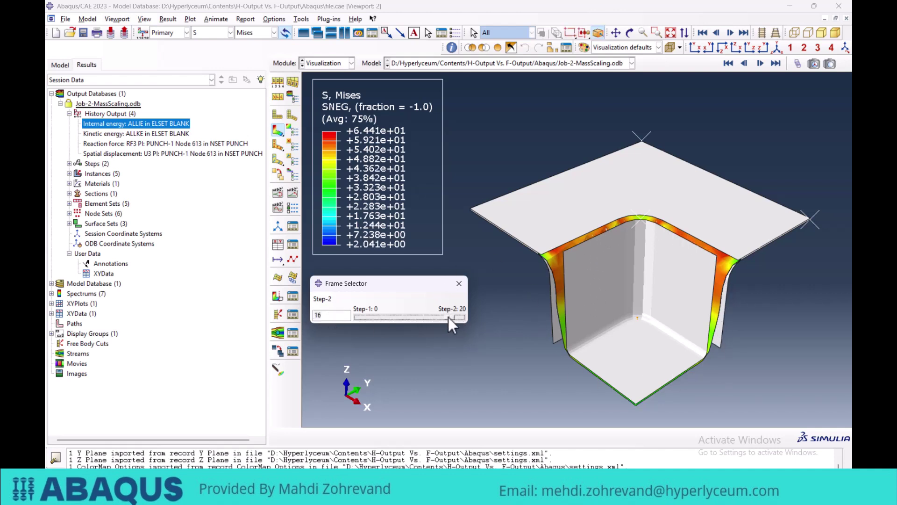
pyautogui.moveTo(448, 316); pyautogui.dragTo(472, 316)
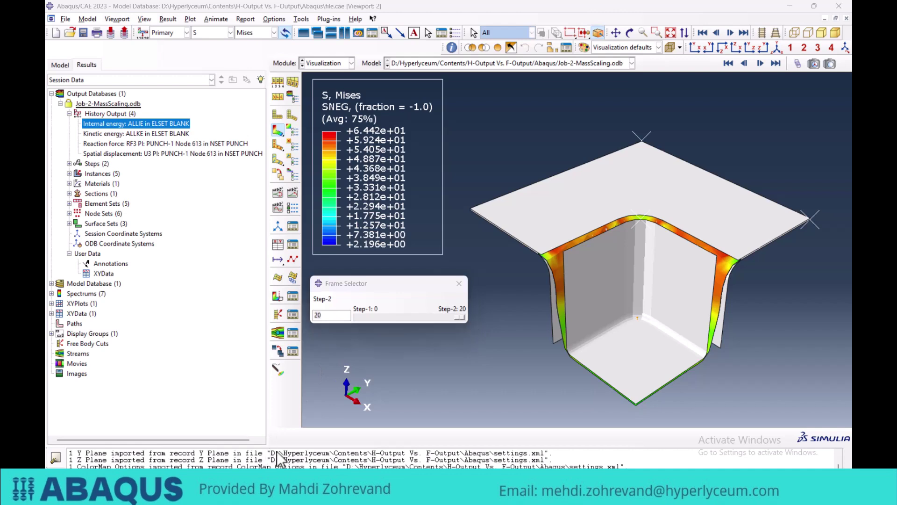
# Return to the output requests and set F-Output-1's frequency to Every time increment and H-Output-1's to Every n time increments
pyautogui.click(333, 67)
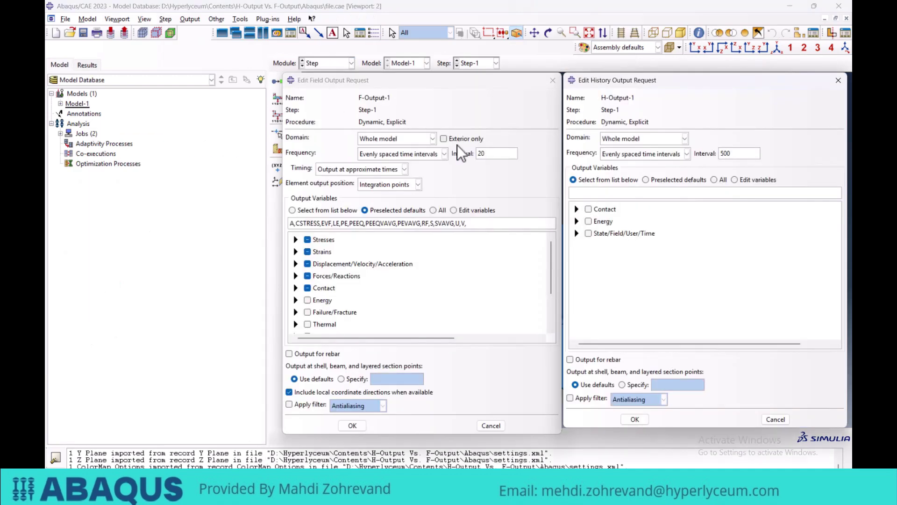
pyautogui.click(444, 153)
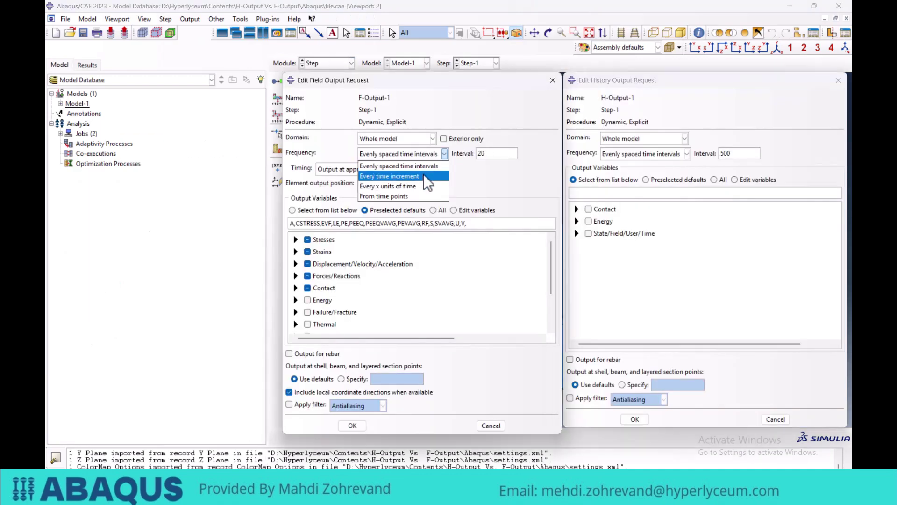
pyautogui.click(401, 176)
pyautogui.click(658, 155)
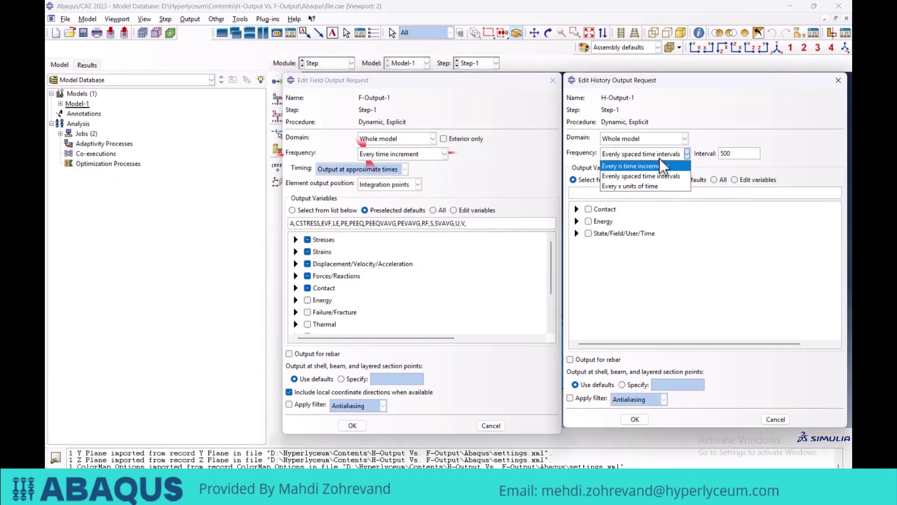
pyautogui.click(654, 156)
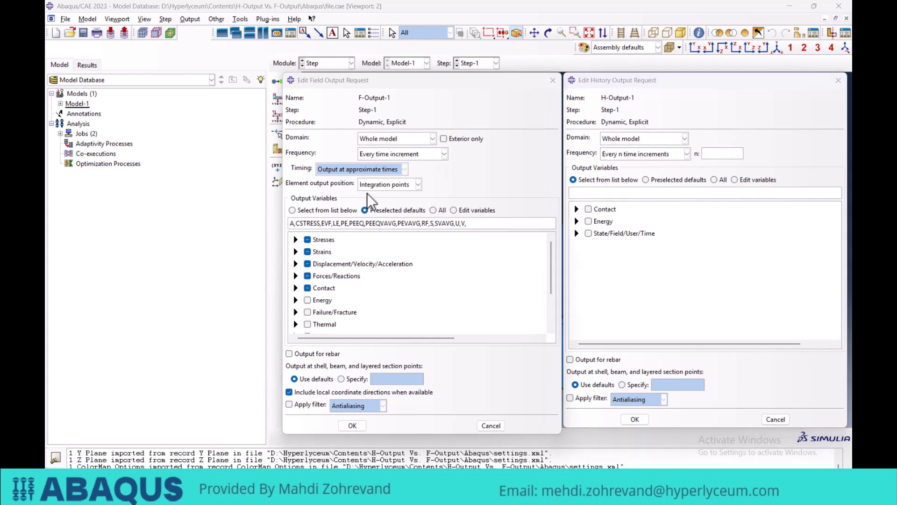
# Try the Every x units of time frequency for F-Output-1, followed by From time points
pyautogui.click(394, 155)
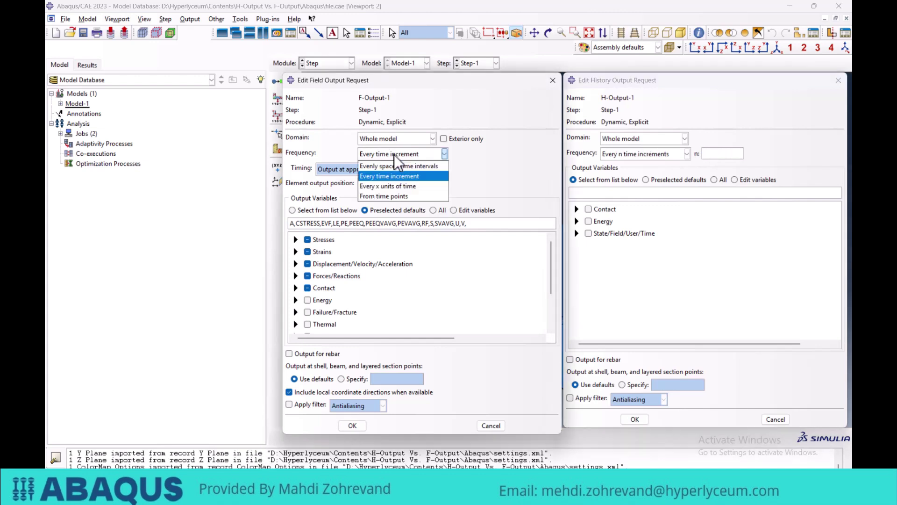
pyautogui.click(385, 186)
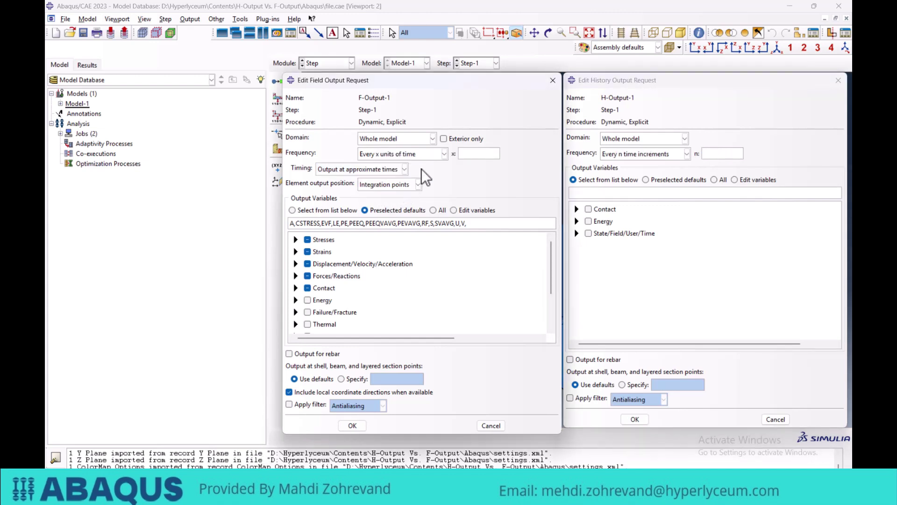
pyautogui.click(460, 154)
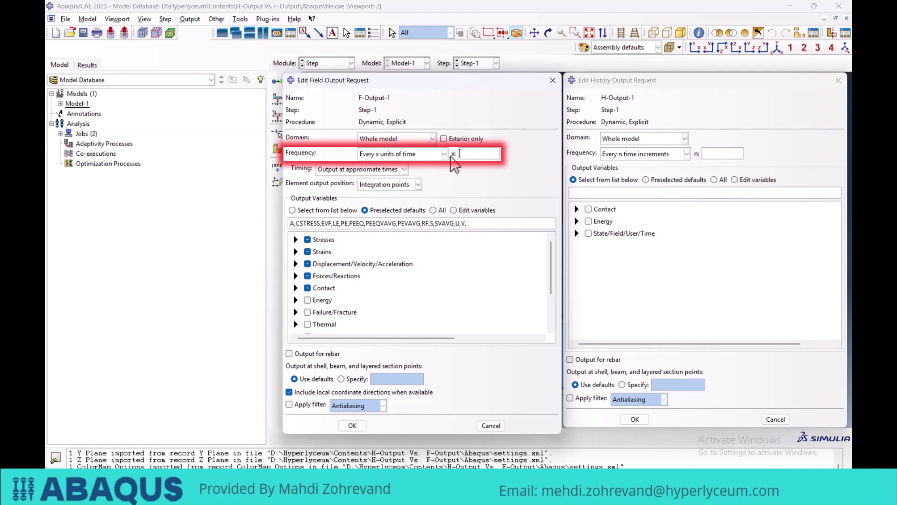
pyautogui.click(413, 155)
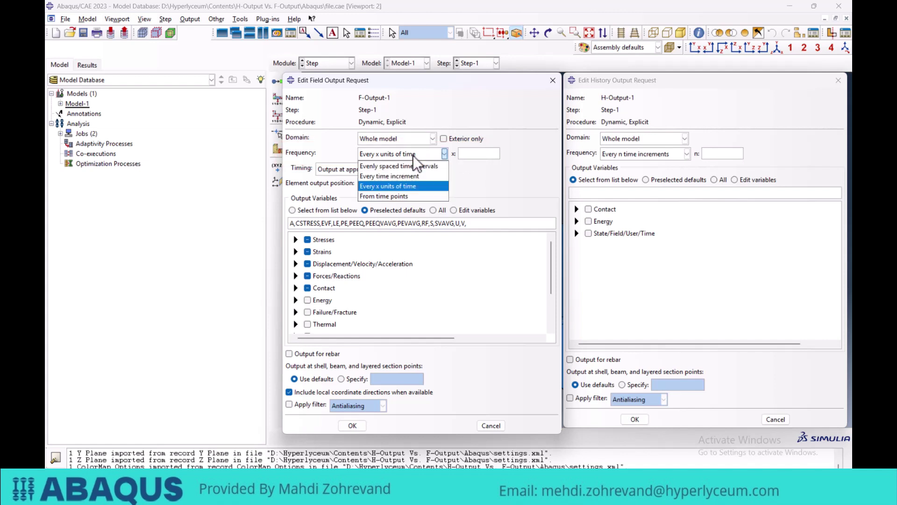
pyautogui.click(419, 197)
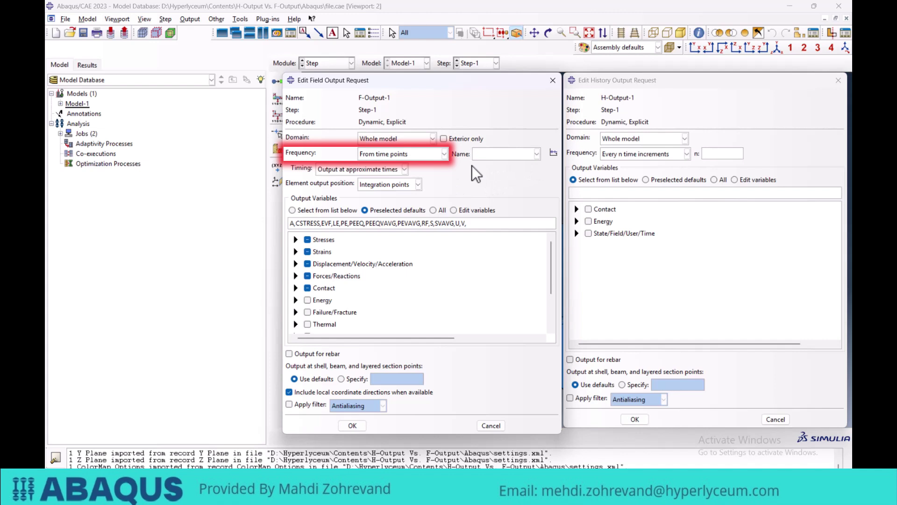
# Try creating a time points set with start, end and increment delimiters for F-Output-1, and close it without entering values
pyautogui.click(553, 153)
pyautogui.click(82, 92)
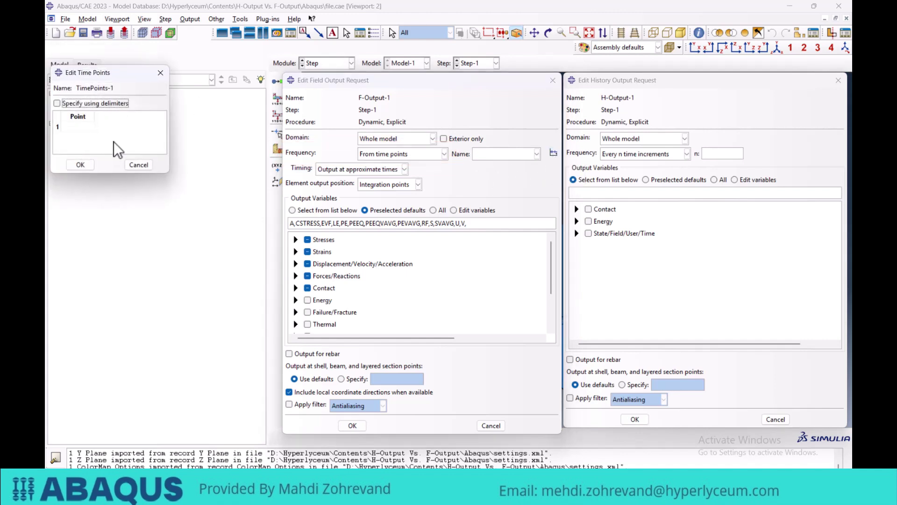
pyautogui.click(89, 104)
pyautogui.click(112, 127)
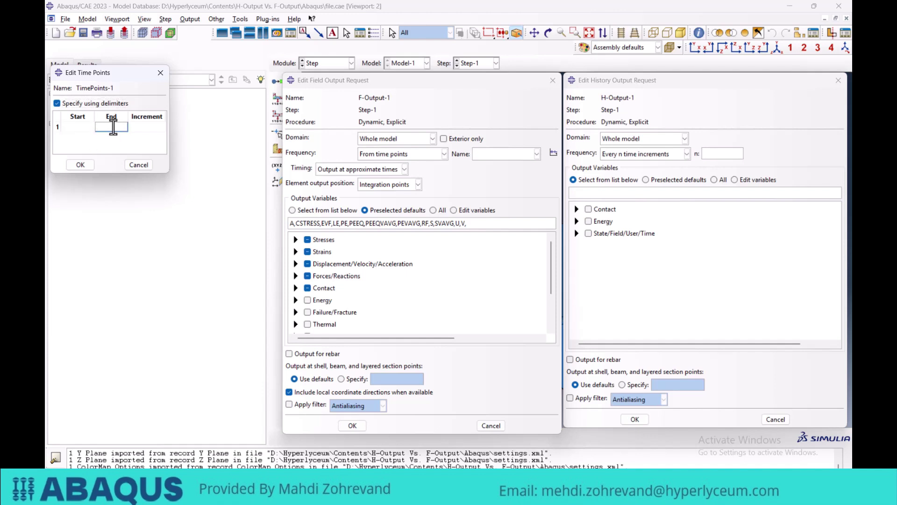
pyautogui.click(137, 127)
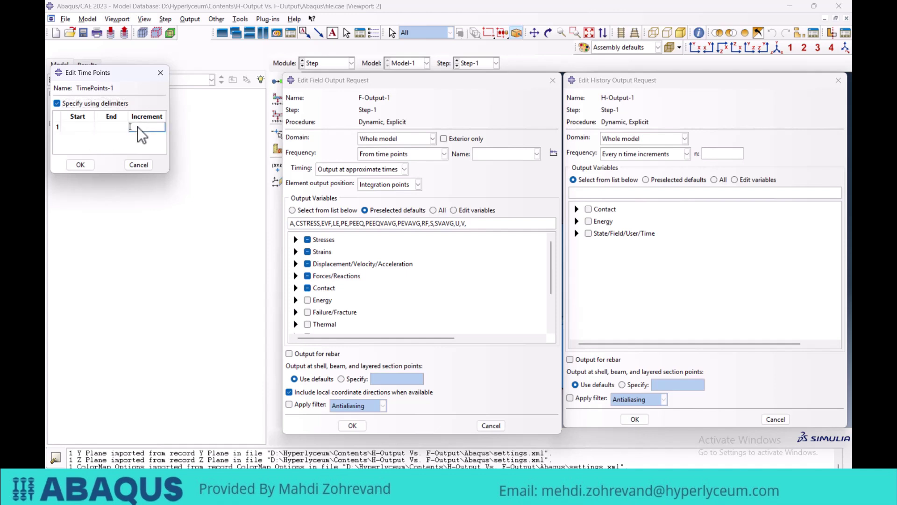
pyautogui.click(89, 164)
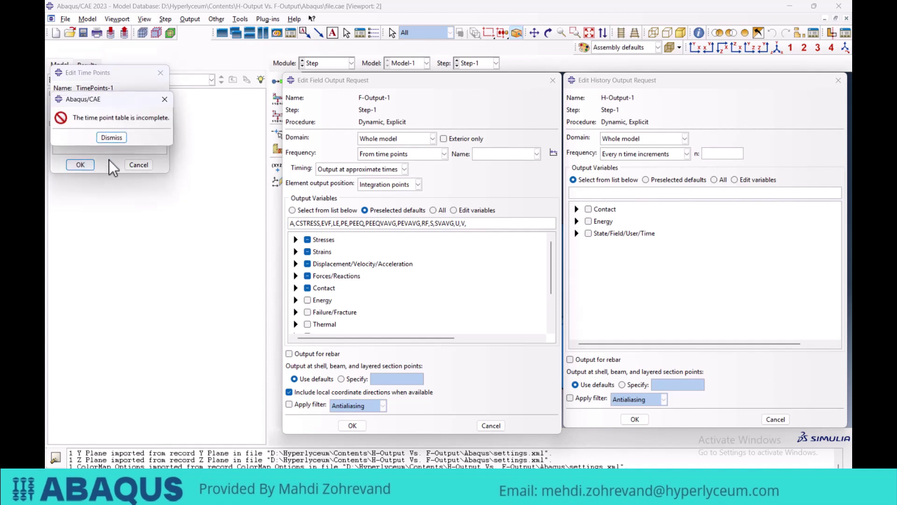
pyautogui.click(108, 161)
pyautogui.click(161, 72)
pyautogui.click(132, 137)
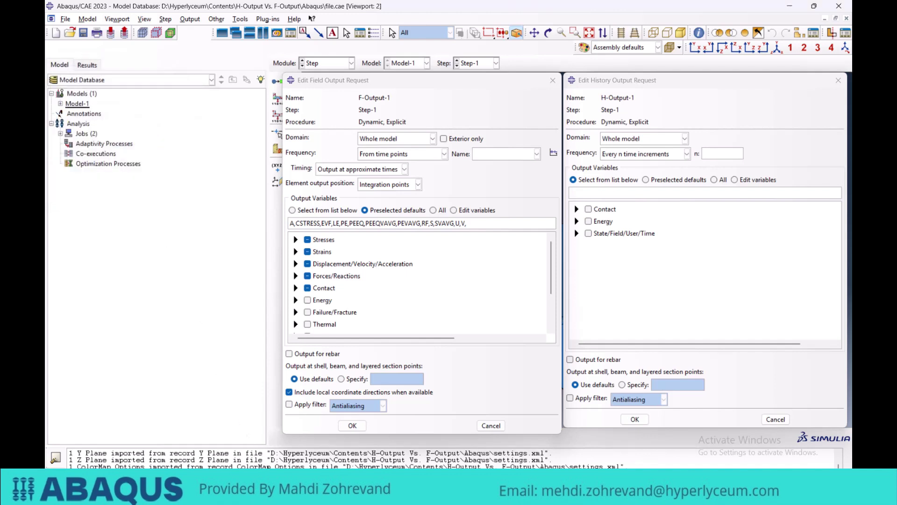
# Examine the timing options for F-Output-1, covering output at approximate and exact times
pyautogui.click(376, 154)
pyautogui.click(370, 156)
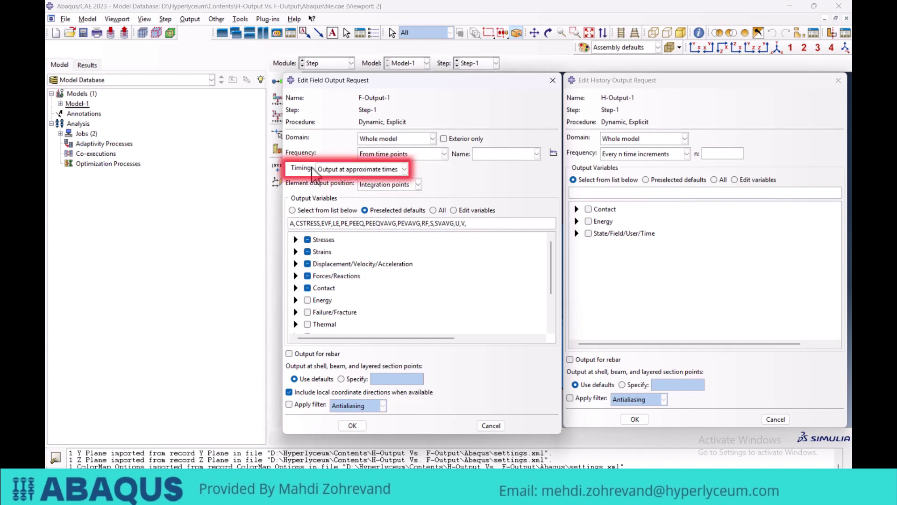
pyautogui.click(358, 170)
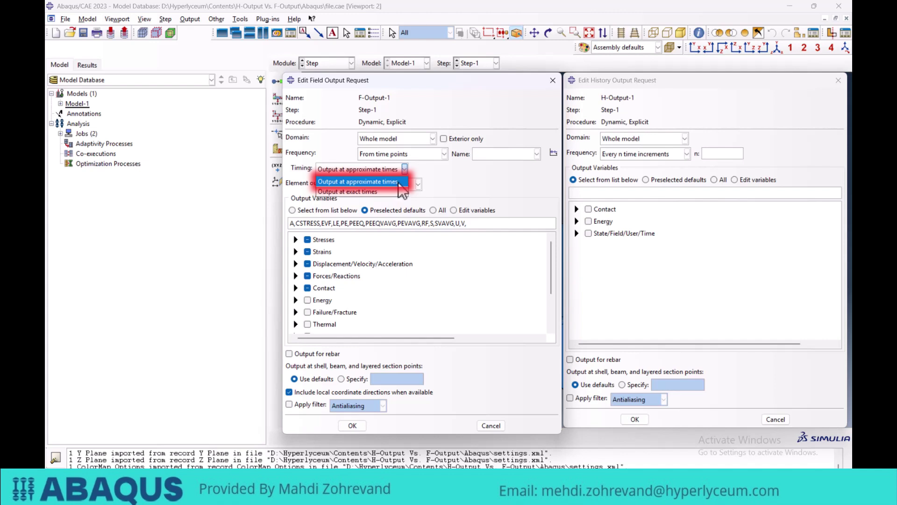
pyautogui.click(422, 170)
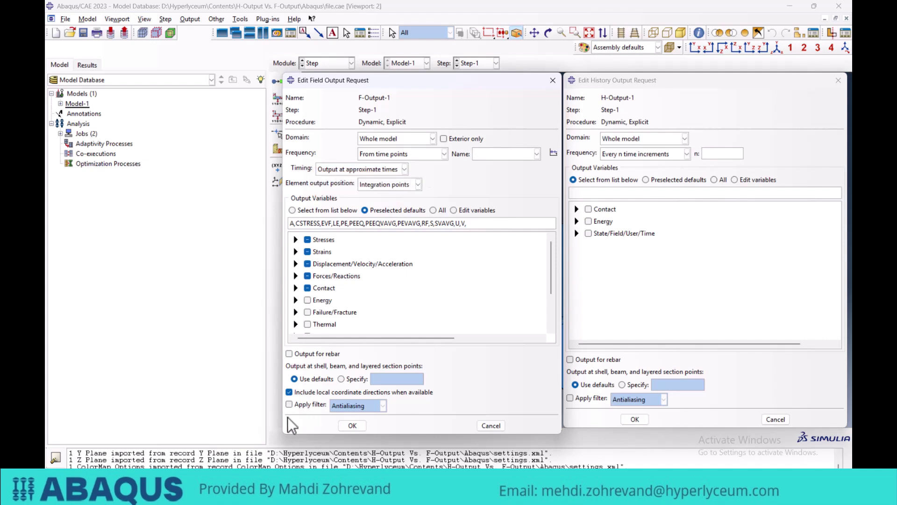
# Check the frequency choices of H-Output-1 against those of the field output request
pyautogui.click(374, 79)
pyautogui.click(631, 153)
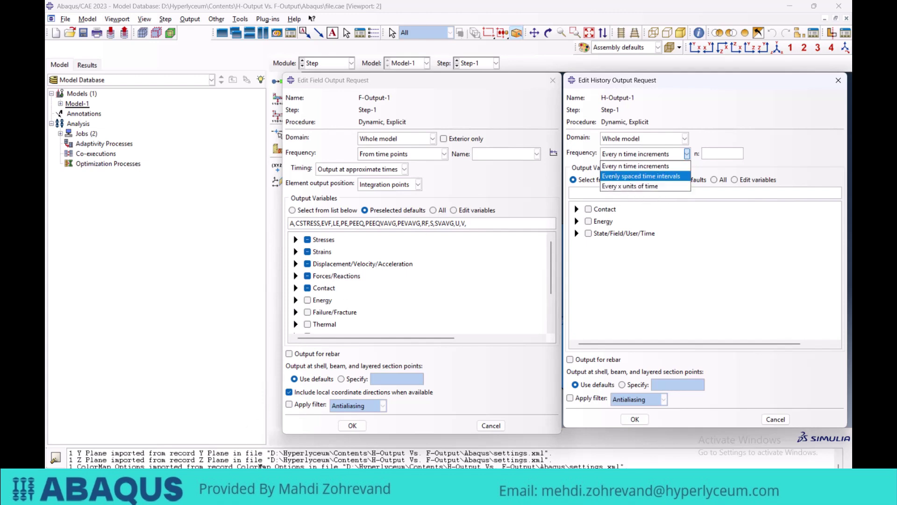
pyautogui.click(320, 280)
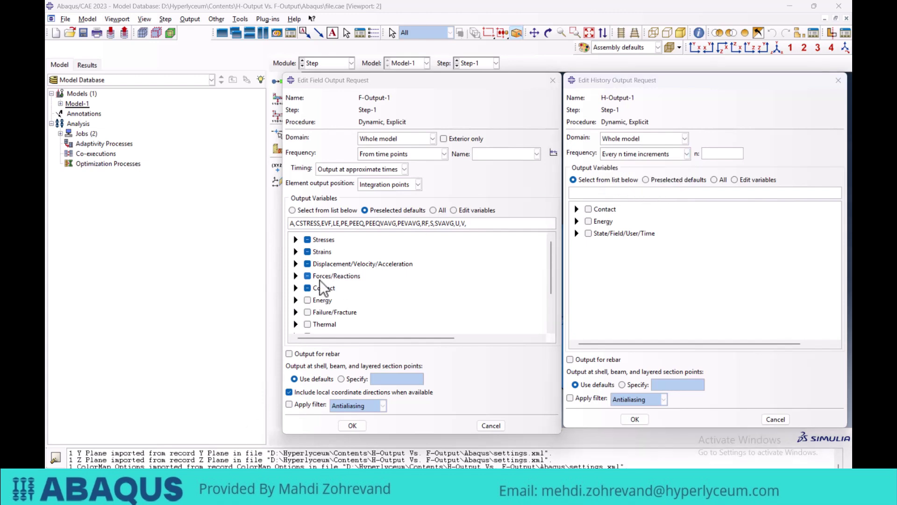
# Try the Centroidal element output position in F-Output-1, and set it back to Integration points
pyautogui.click(326, 84)
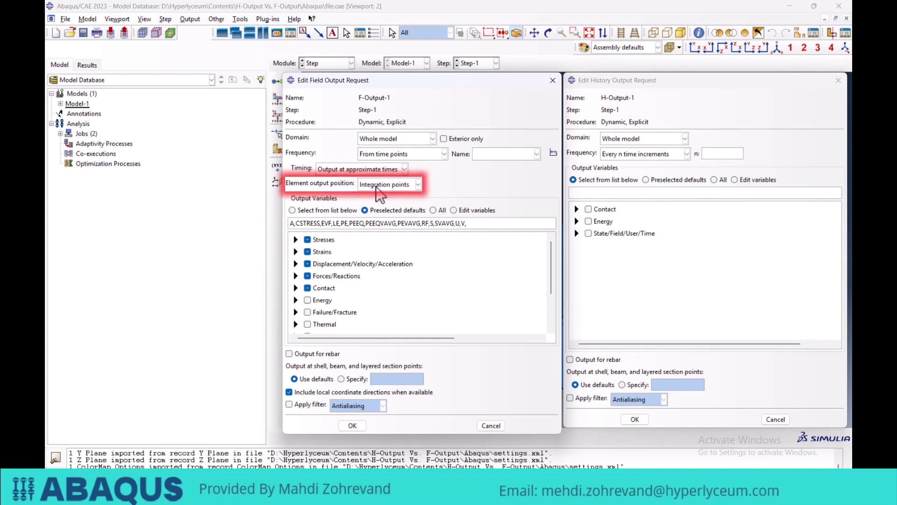
pyautogui.click(406, 184)
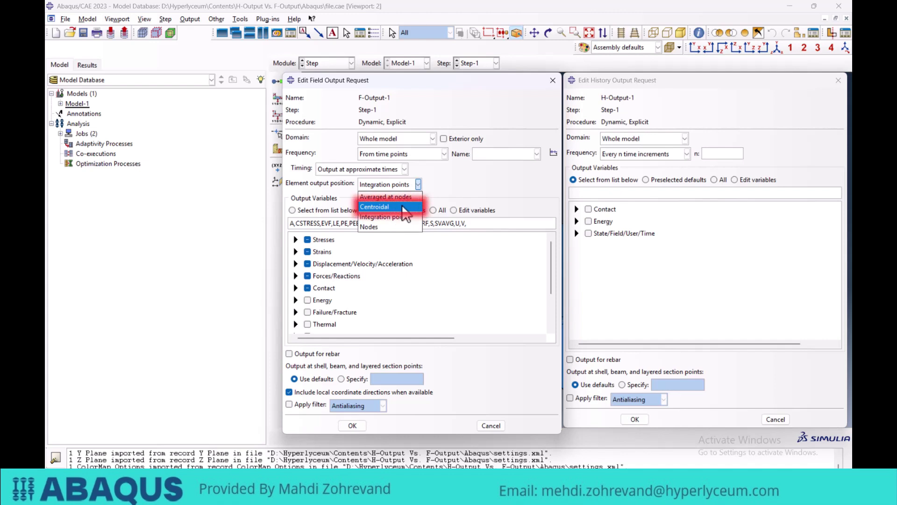
pyautogui.click(402, 206)
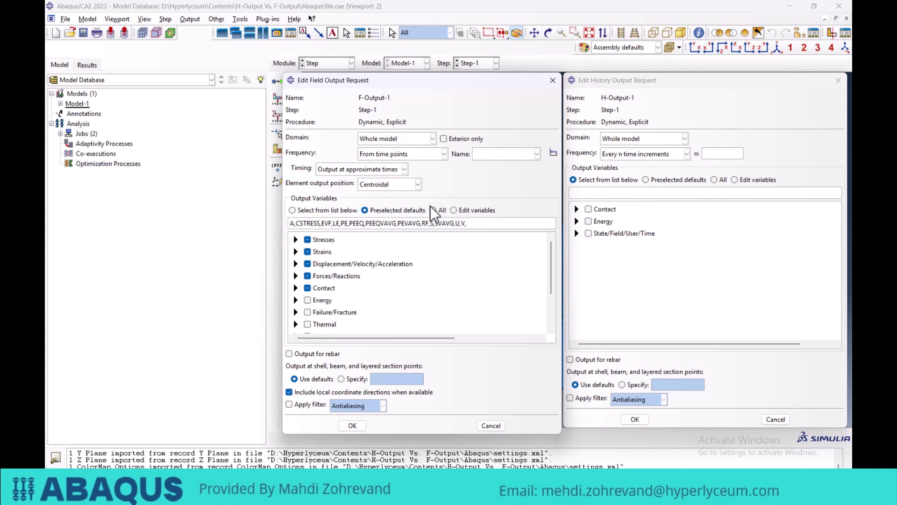
pyautogui.click(411, 184)
pyautogui.click(385, 197)
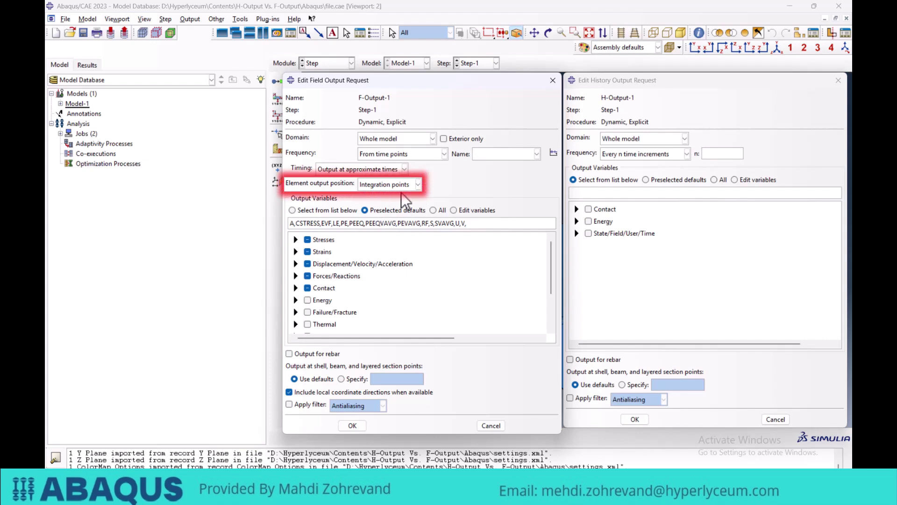
# Try the Nodes element output position in F-Output-1, followed by Averaged at nodes
pyautogui.click(417, 185)
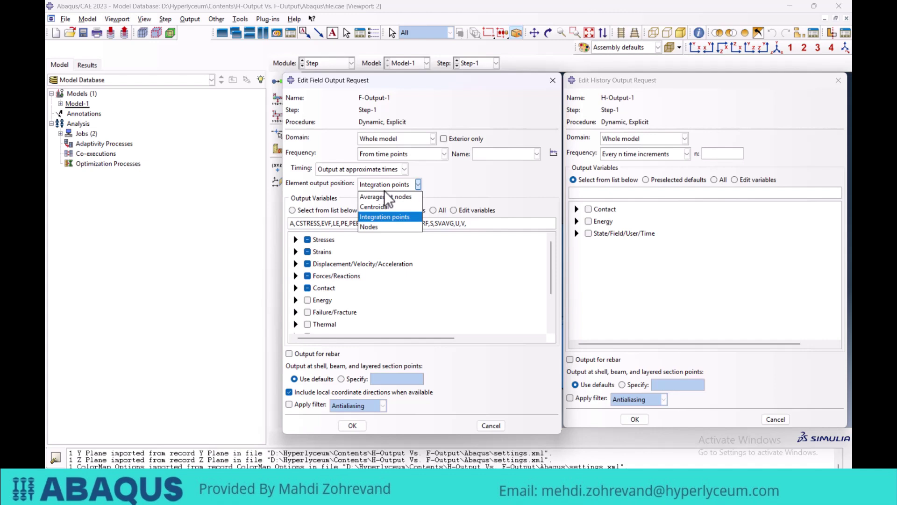
pyautogui.click(383, 227)
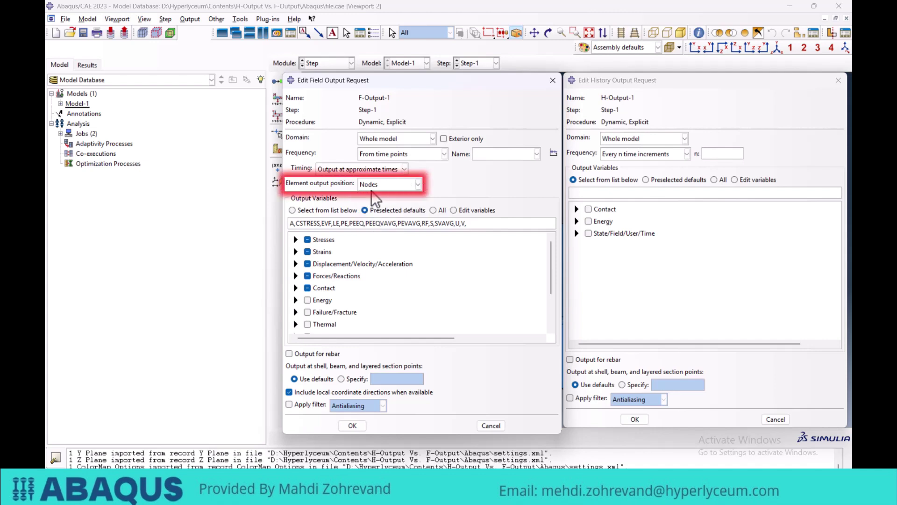
pyautogui.click(371, 190)
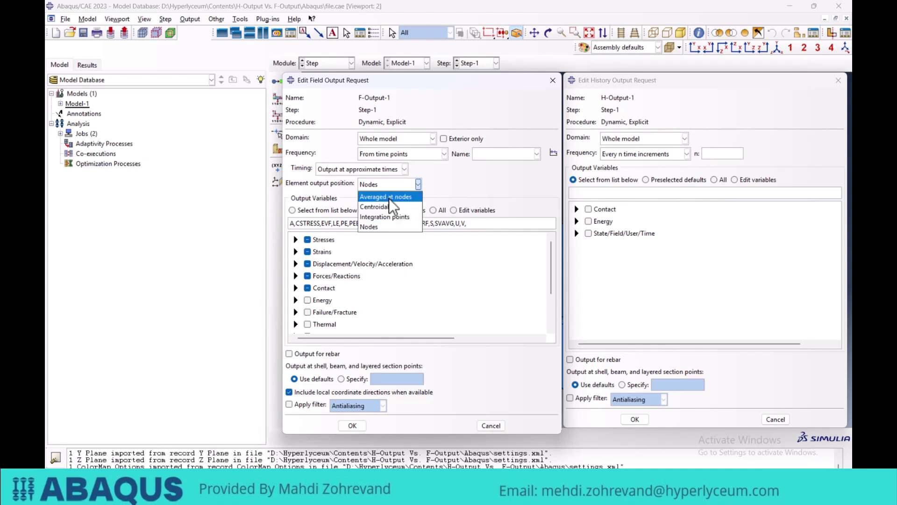
pyautogui.click(414, 196)
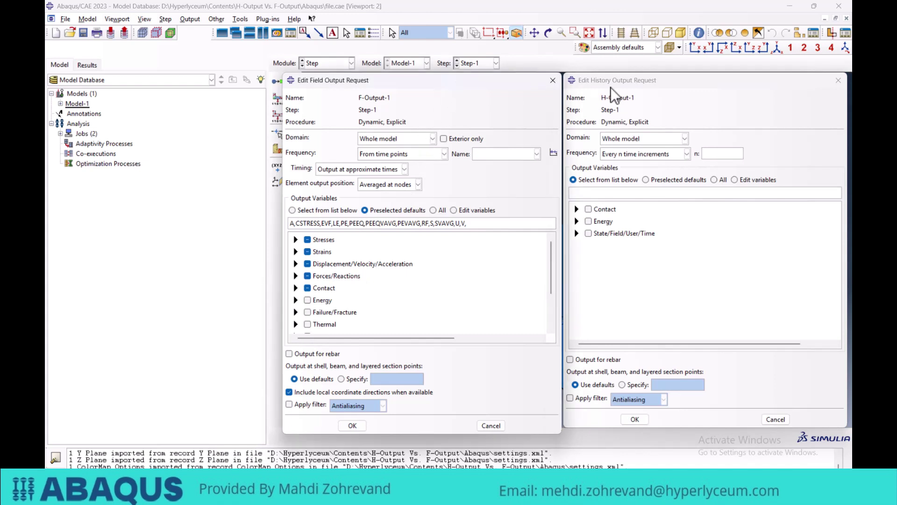
# Compare the two output requests once more and discard the edits made to F-Output-1
pyautogui.click(632, 81)
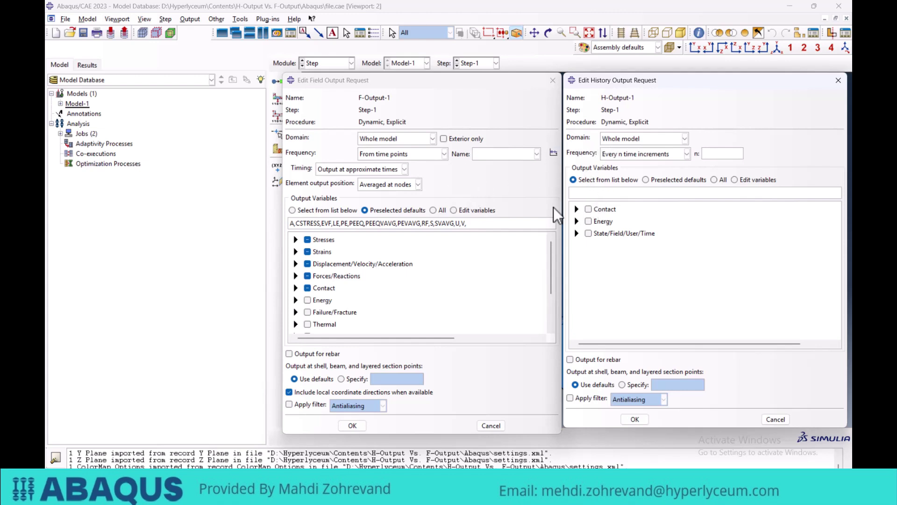
pyautogui.click(425, 83)
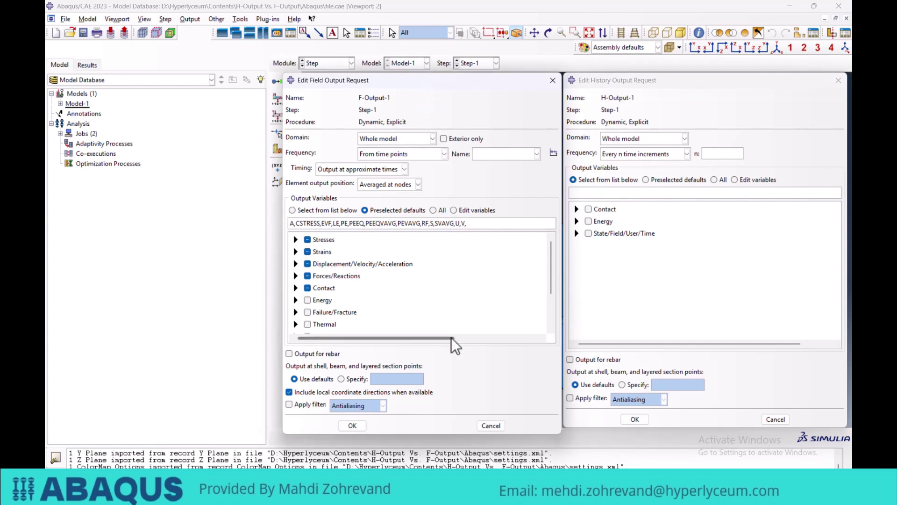
pyautogui.click(486, 426)
pyautogui.click(421, 272)
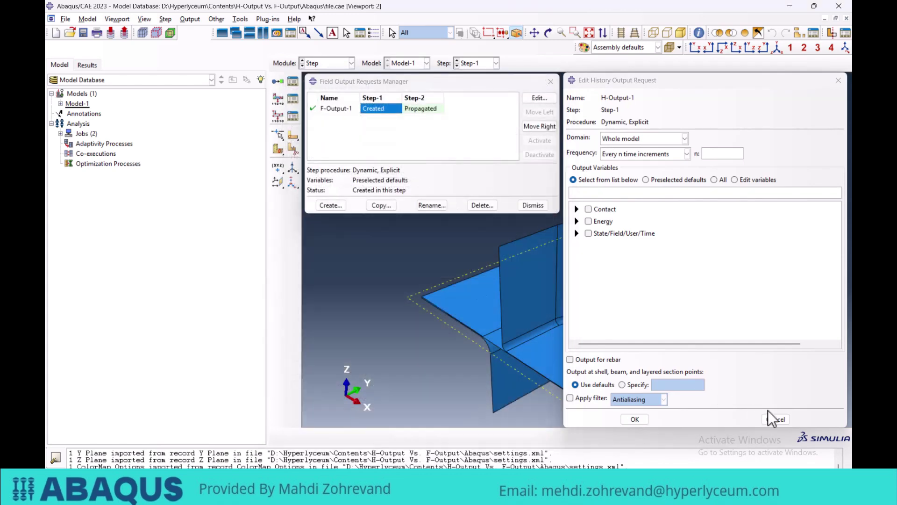
# Discard the edits to H-Output-1 and reopen the Step-1 settings of F-Output-1 and H-Output-1 for comparison
pyautogui.click(775, 419)
pyautogui.click(705, 269)
pyautogui.doubleClick(383, 108)
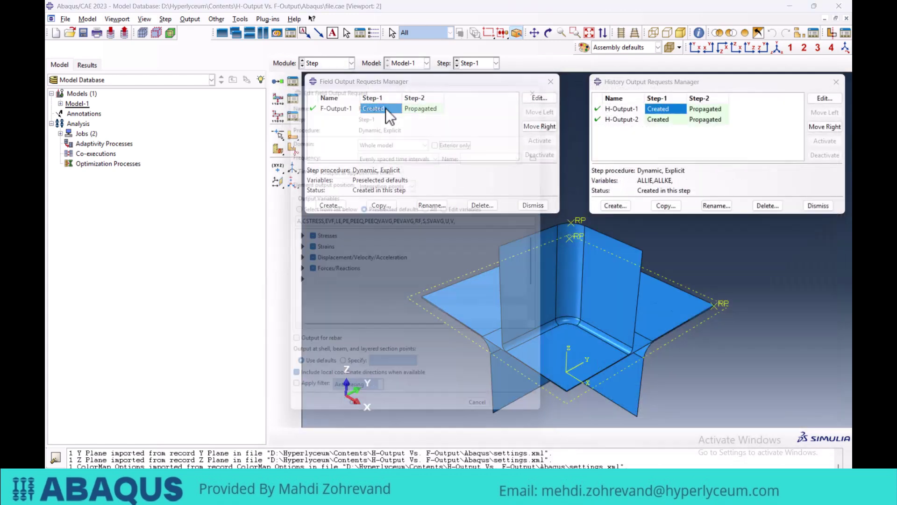
pyautogui.doubleClick(655, 111)
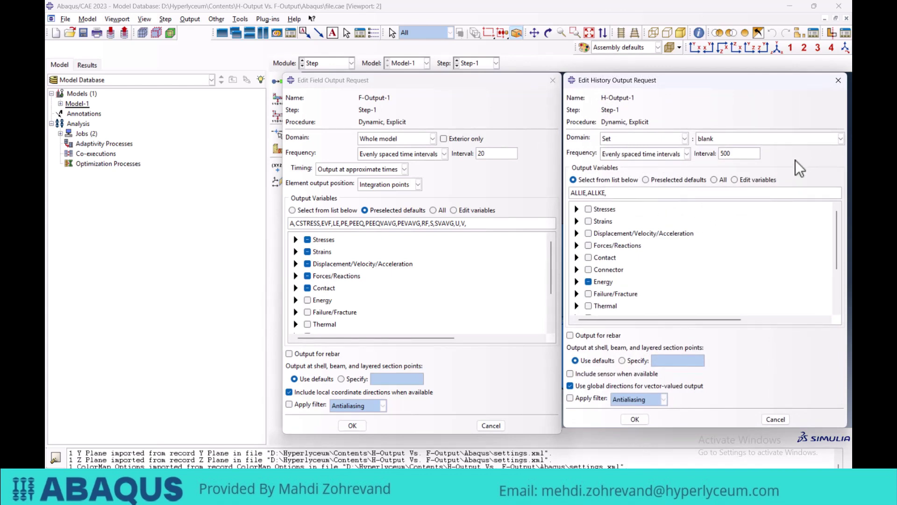
pyautogui.click(406, 94)
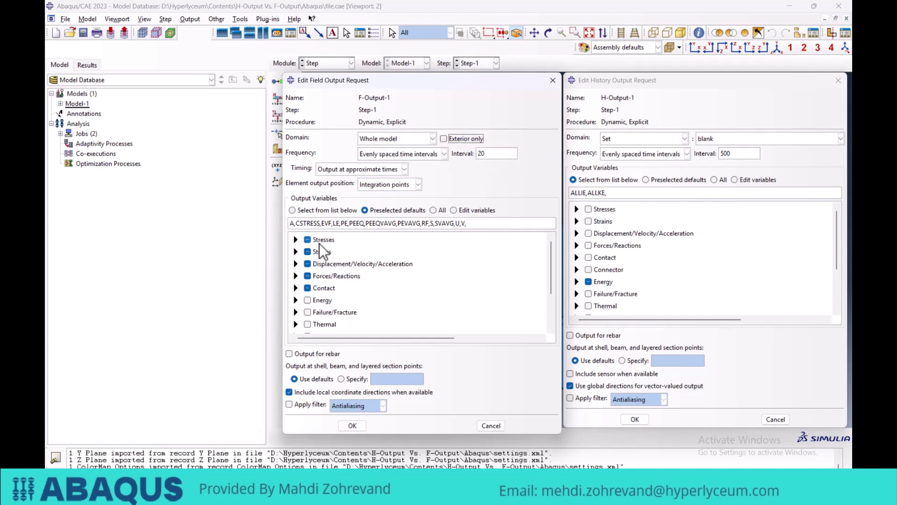
# Examine the individual stress and strain output variables offered in F-Output-1
pyautogui.click(295, 239)
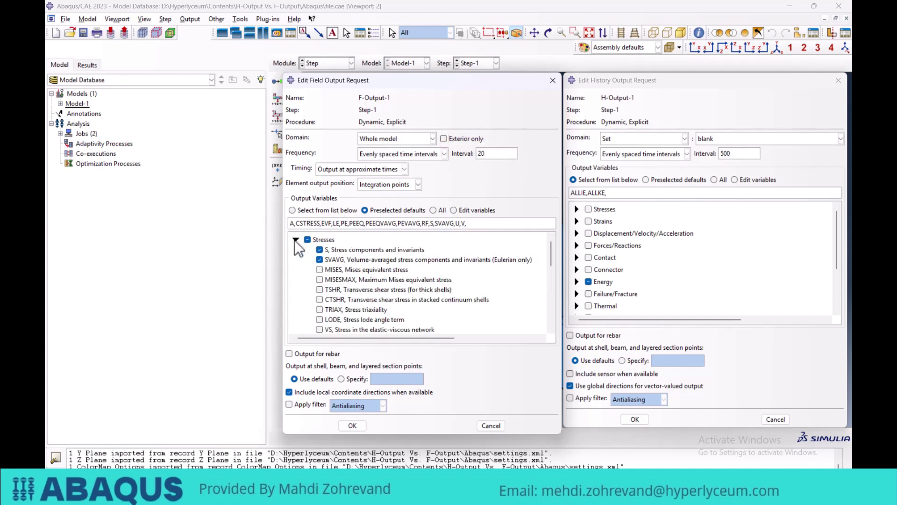
pyautogui.click(295, 239)
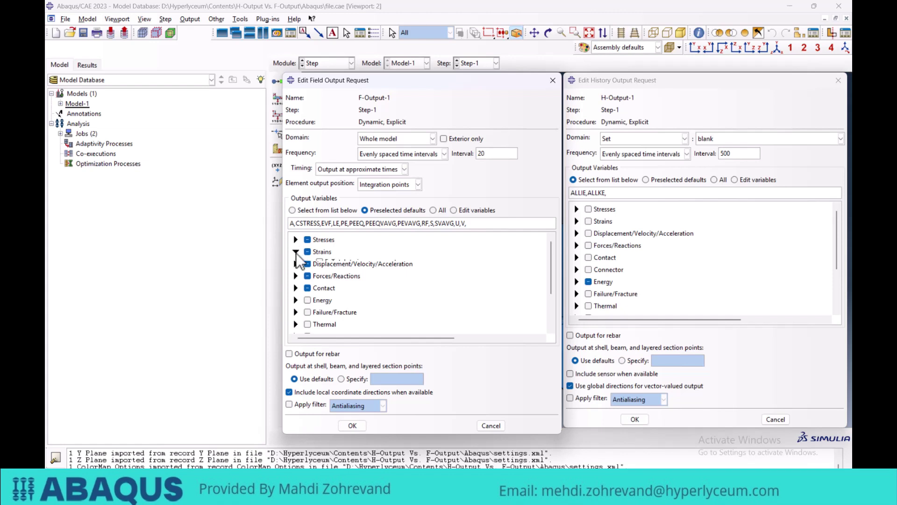
pyautogui.click(296, 251)
pyautogui.click(296, 252)
# Examine the energy variables under ALLEN, All energy totals in H-Output-1, and accept both output requests
pyautogui.click(624, 82)
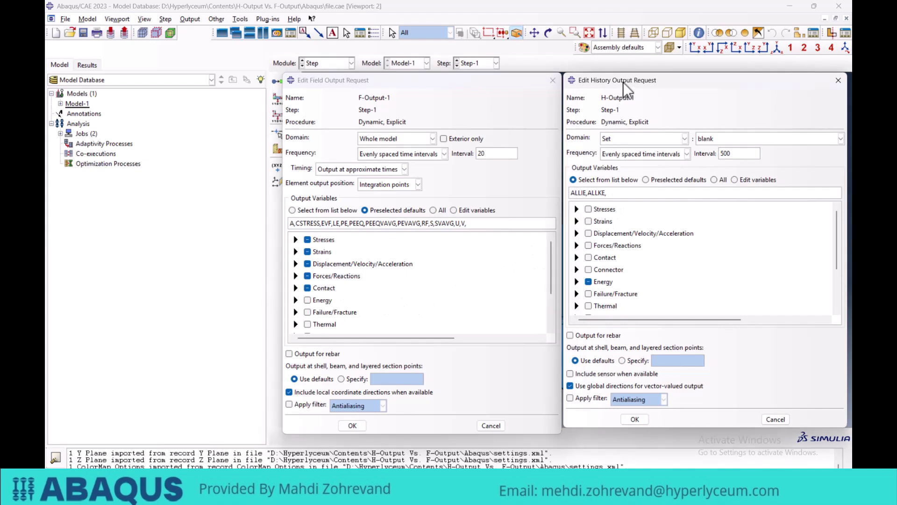
pyautogui.click(577, 282)
pyautogui.moveTo(834, 236); pyautogui.dragTo(833, 263)
pyautogui.scroll(-1, 833, 259)
pyautogui.click(588, 250)
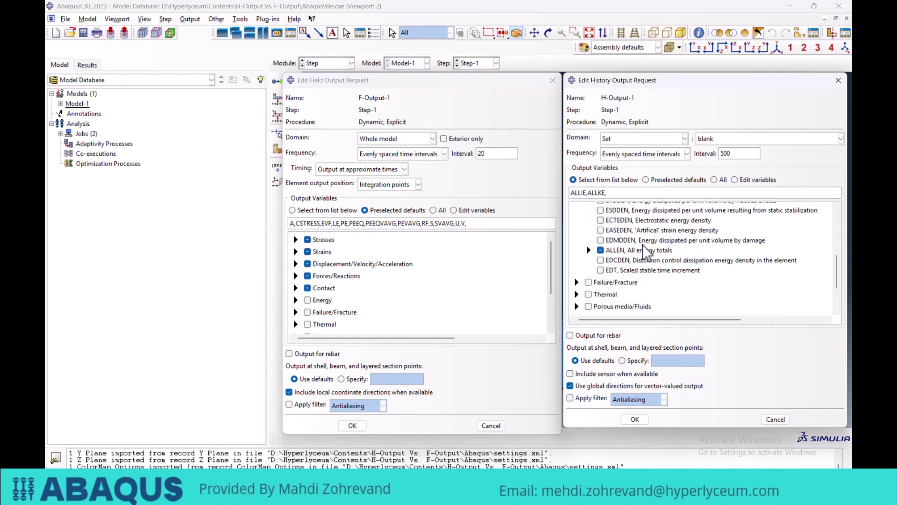
pyautogui.scroll(-3, 837, 268)
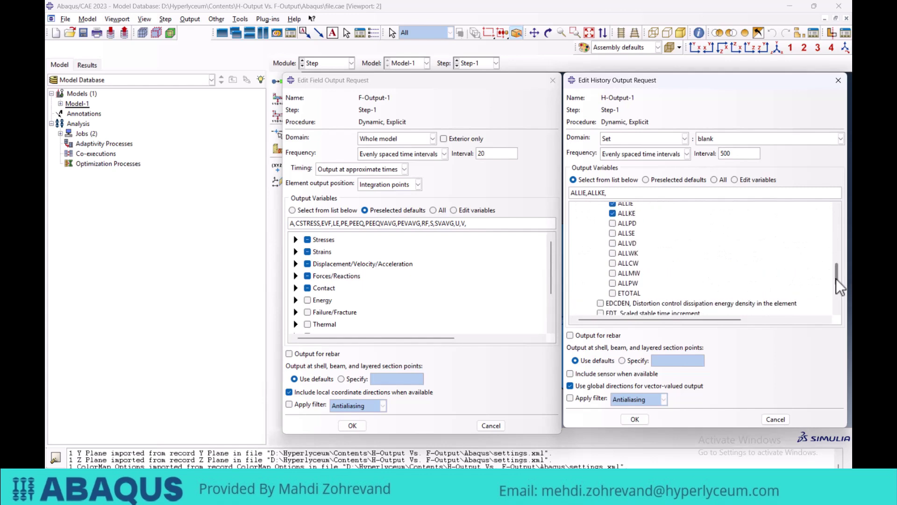
pyautogui.click(635, 419)
pyautogui.click(352, 425)
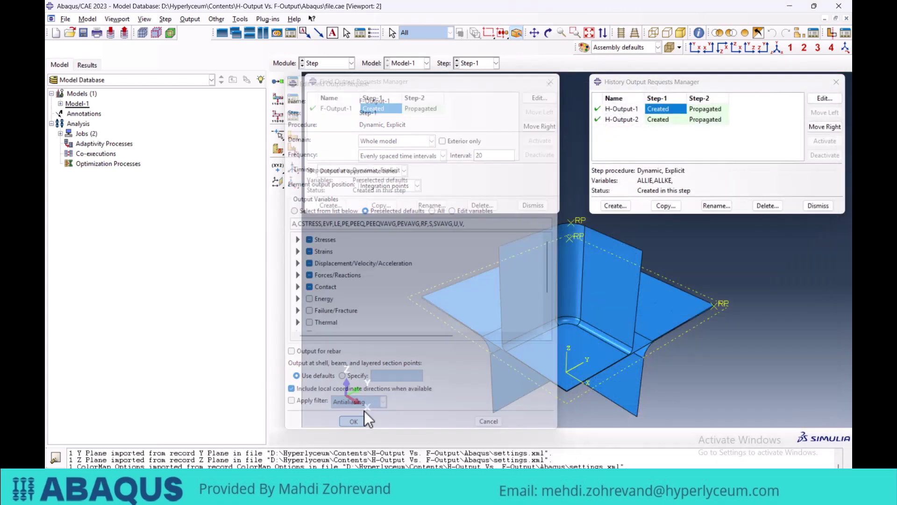
# Close both output request managers and show the job results in the Visualization module without the frame selector
pyautogui.click(839, 81)
pyautogui.click(550, 82)
pyautogui.click(351, 63)
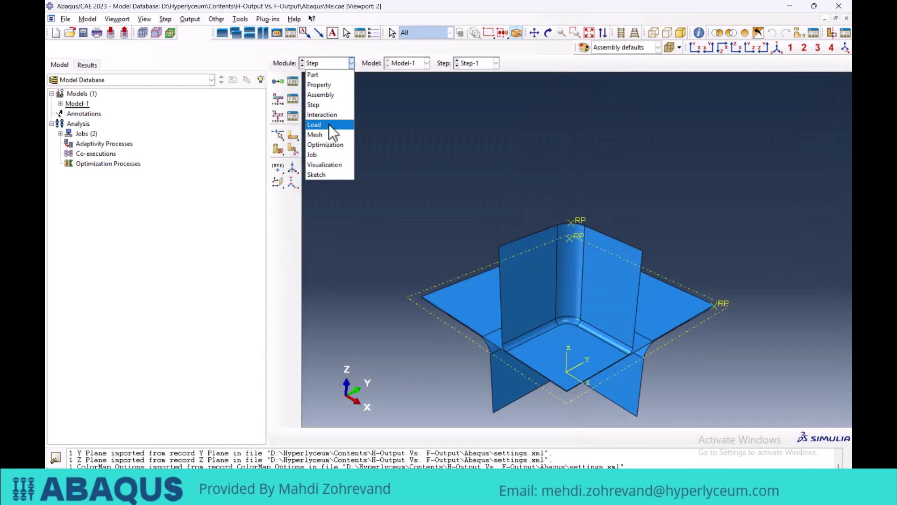
pyautogui.click(326, 165)
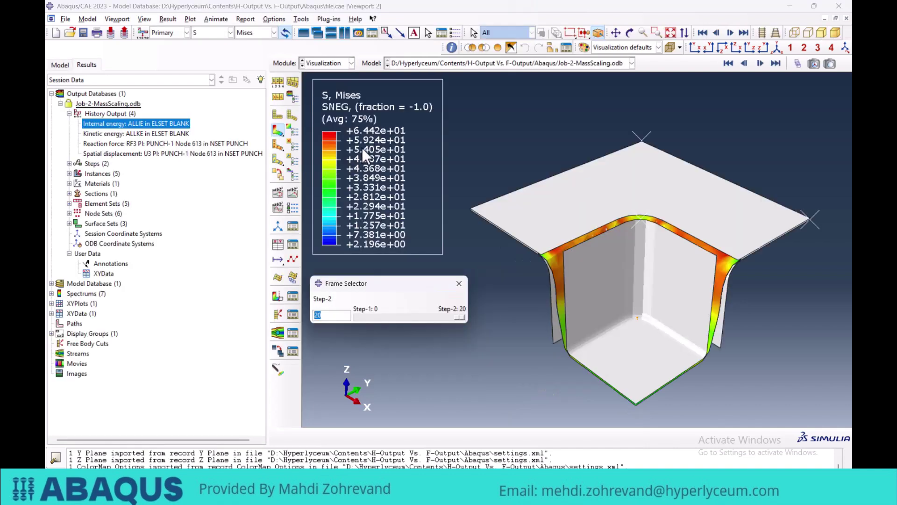
pyautogui.click(459, 284)
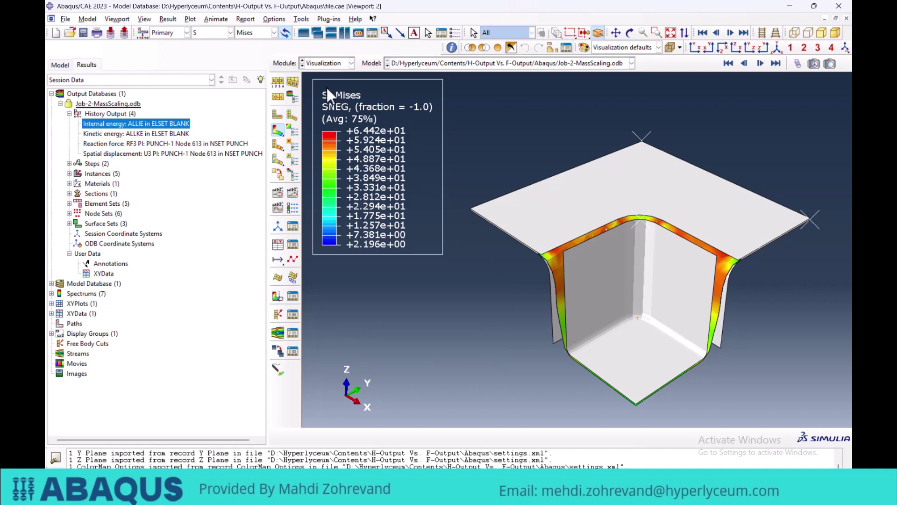
# Display the PEEQ contours of the forming results, followed by the displacement magnitude U
pyautogui.click(229, 33)
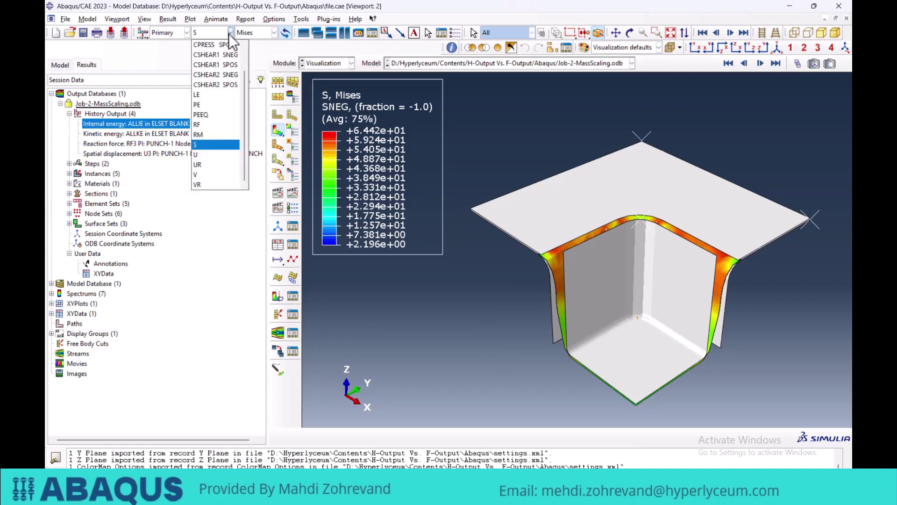
pyautogui.scroll(1, 241, 61)
pyautogui.scroll(-1, 216, 122)
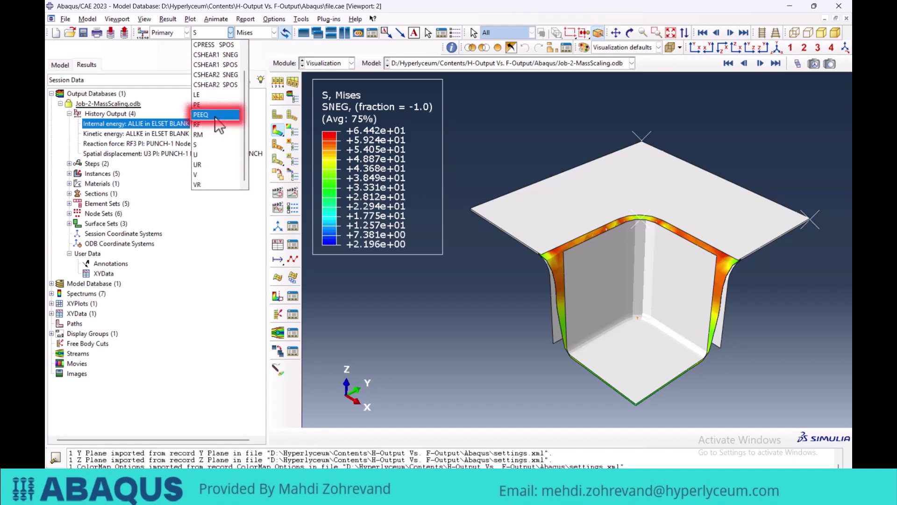
pyautogui.click(216, 116)
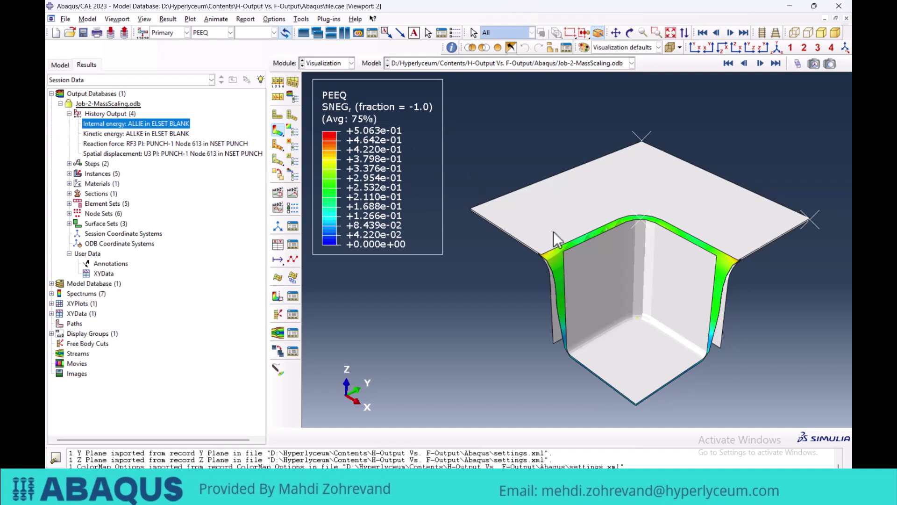
pyautogui.click(230, 33)
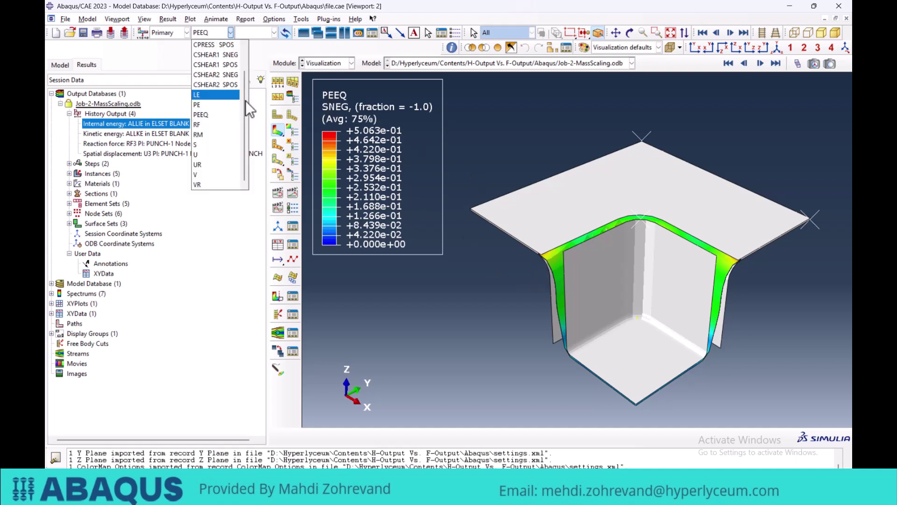
pyautogui.click(213, 155)
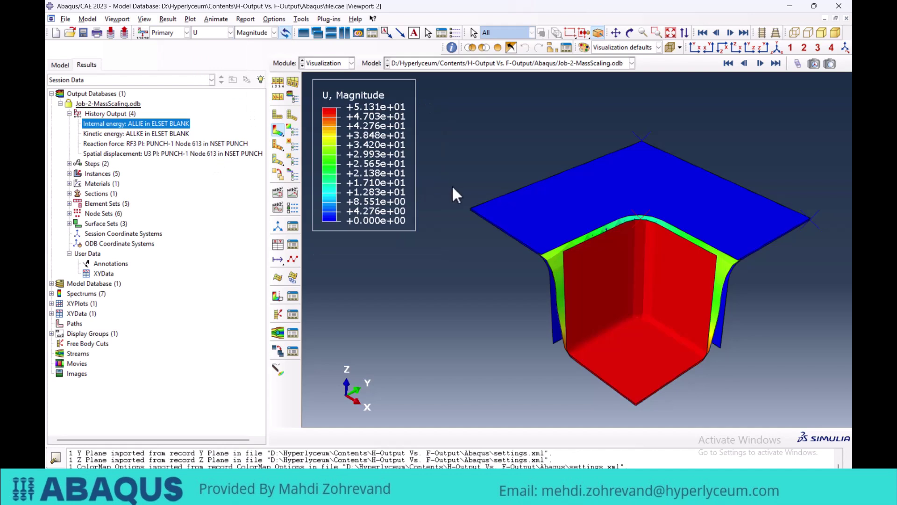
# Switch the contour plot back to stress S and check the available stress invariants and components, keeping Mises
pyautogui.click(231, 33)
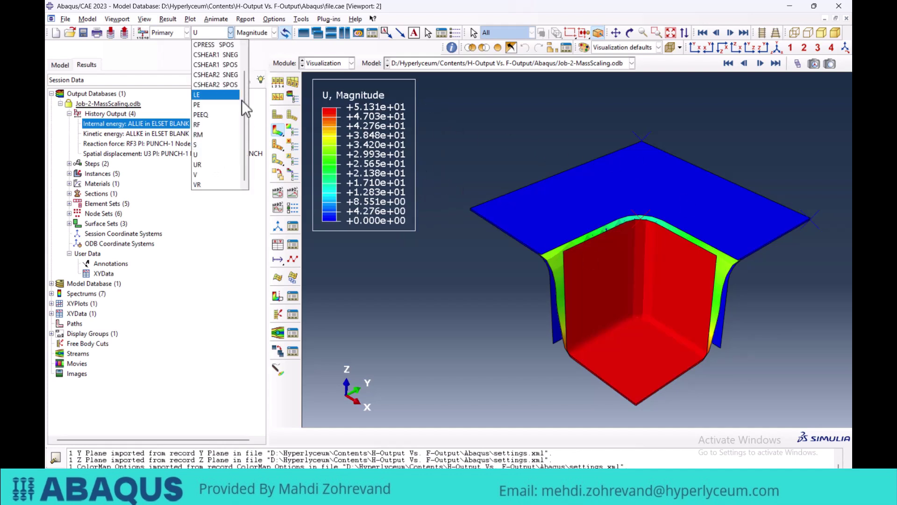
pyautogui.click(216, 146)
pyautogui.click(251, 33)
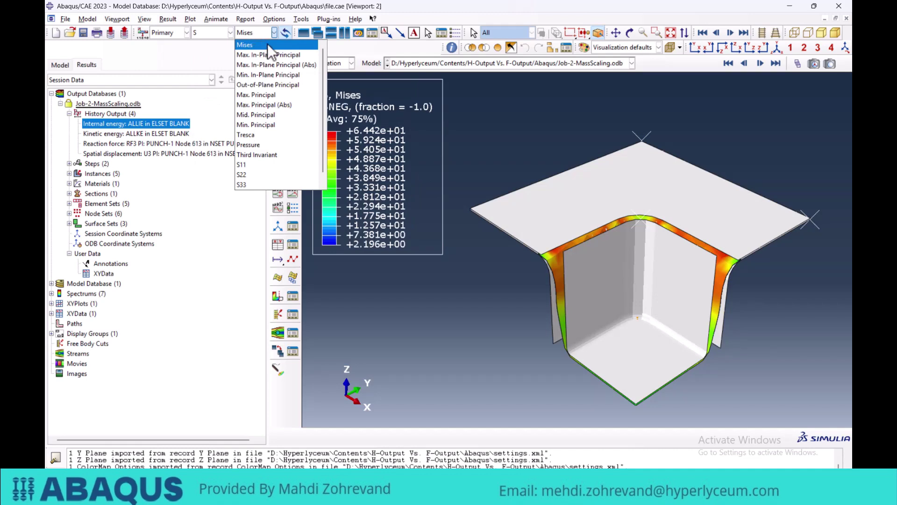
pyautogui.click(537, 167)
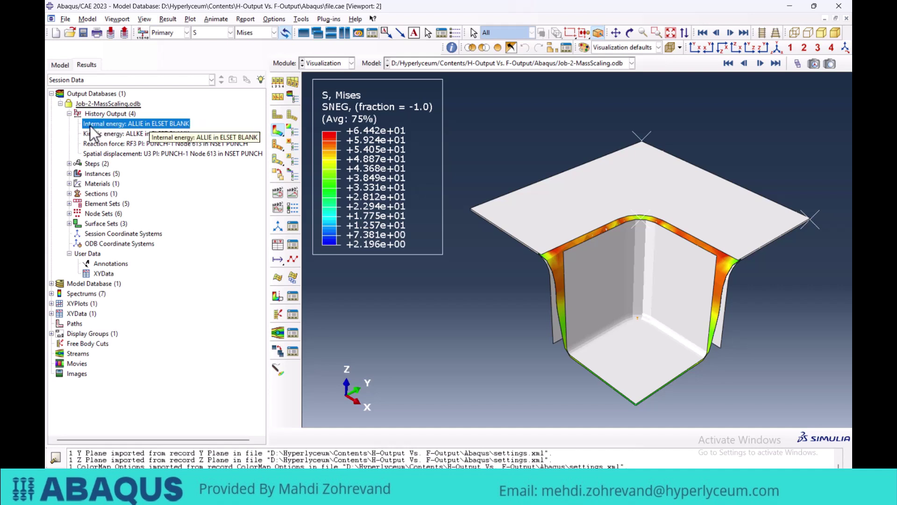
# Plot the internal energy ALLIE and kinetic energy ALLKE of ELSET BLANK in one graph, and return to the contour plot
pyautogui.rightClick(146, 124)
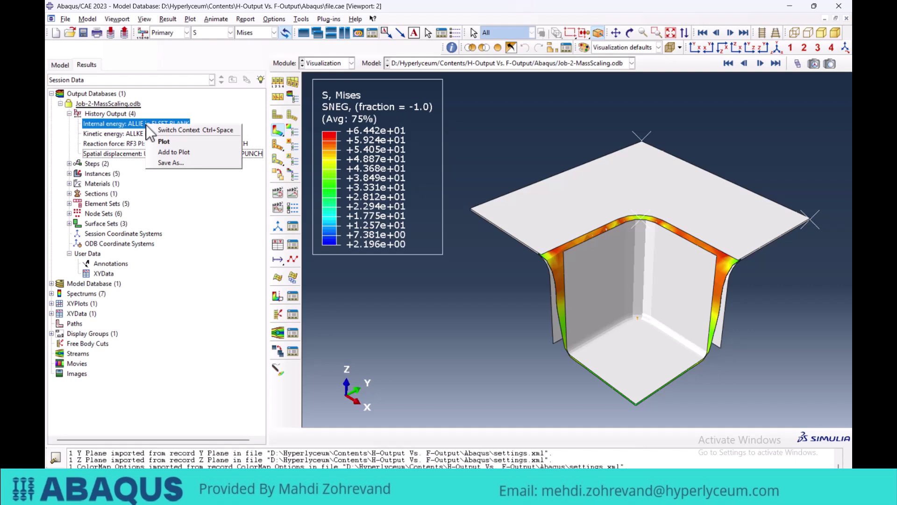
pyautogui.click(164, 139)
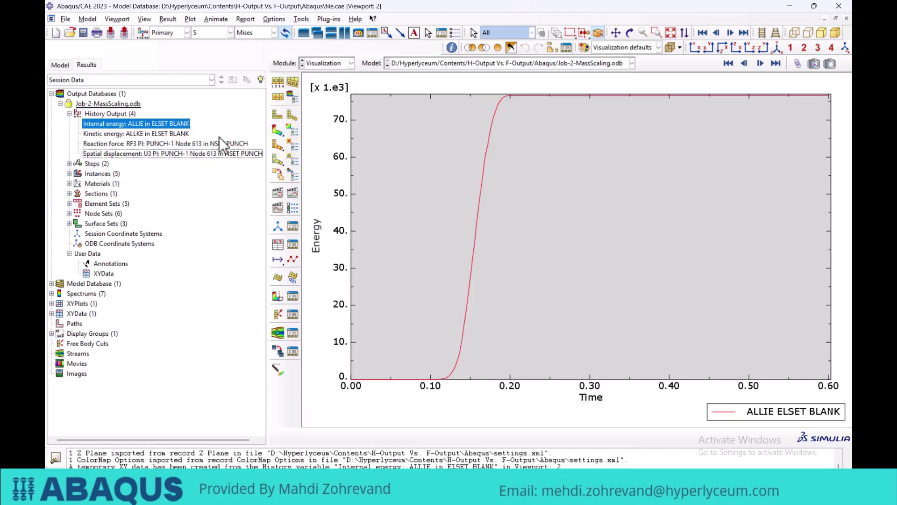
pyautogui.rightClick(141, 132)
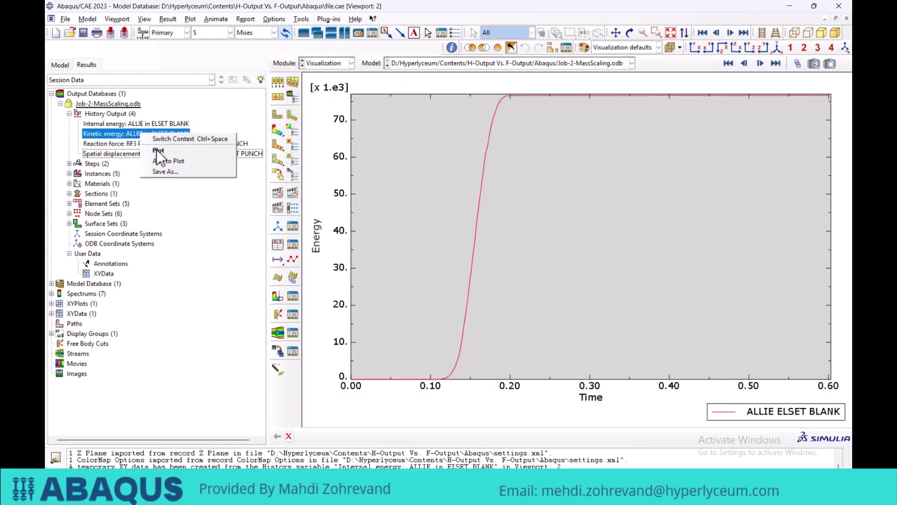
pyautogui.click(168, 161)
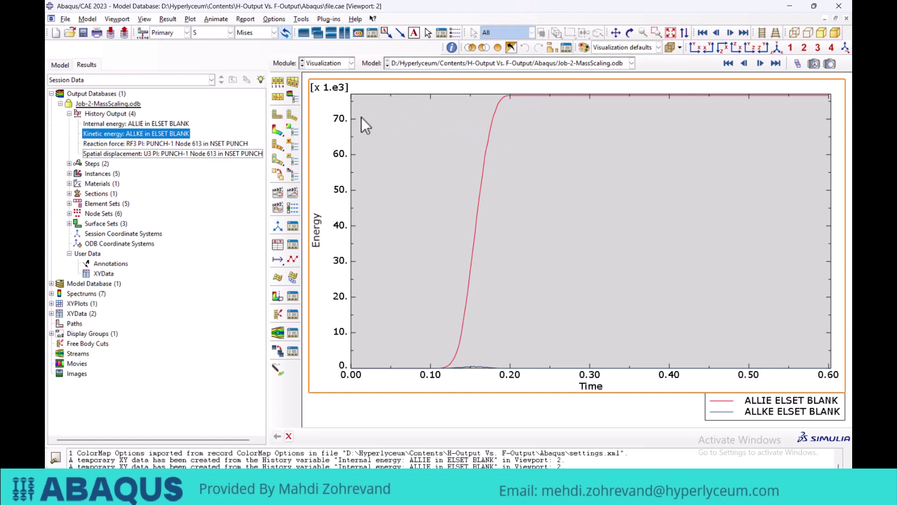
pyautogui.click(279, 132)
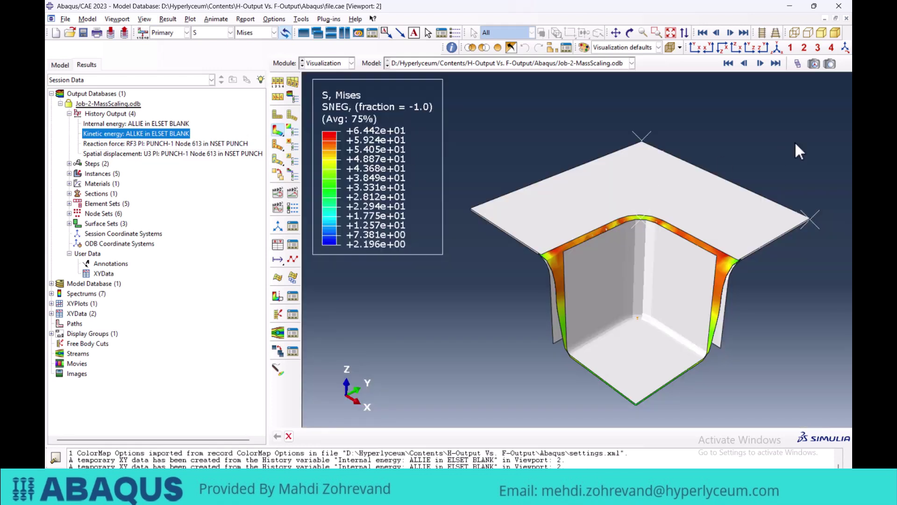